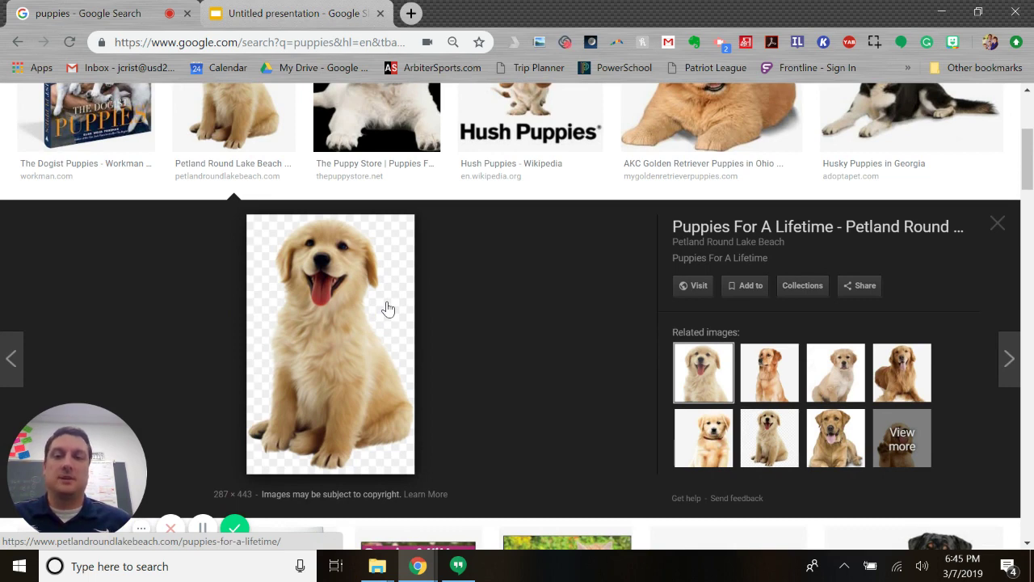
- Copy the previewed golden retriever puppy image with the transparent background and paste it into slide 1 of the presentation
right_click(388, 309)
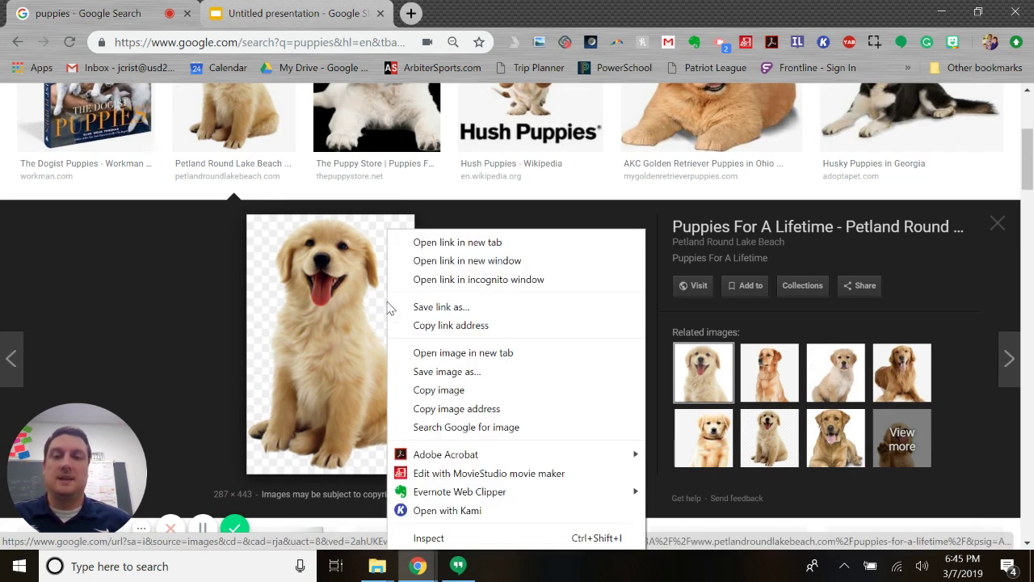
click(428, 390)
click(311, 18)
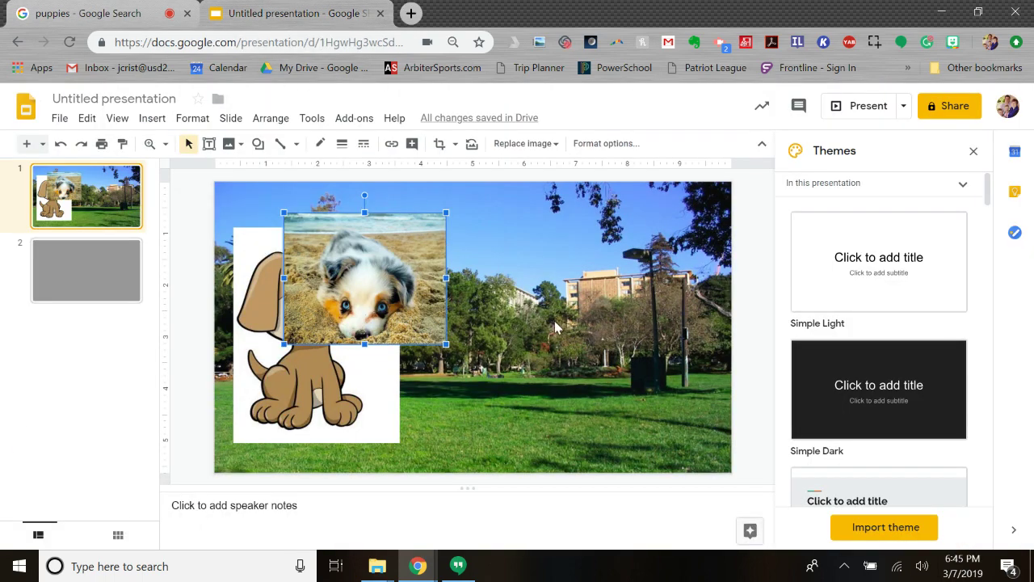
right_click(557, 317)
click(595, 321)
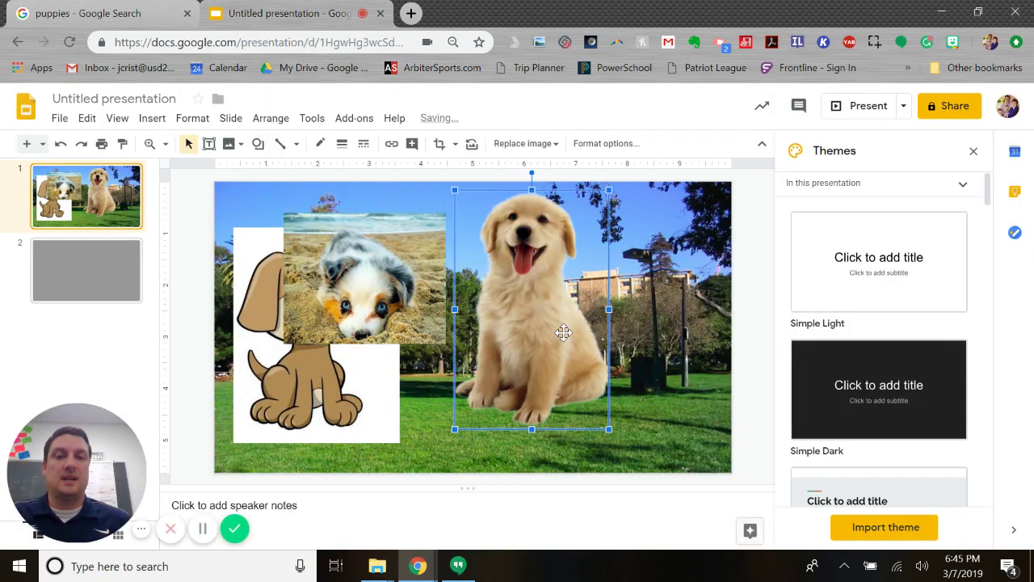
- Shrink the pasted golden retriever puppy and place it on the grass in the right half of the park photo
drag(487, 211, 550, 310)
drag(600, 351, 584, 342)
click(662, 396)
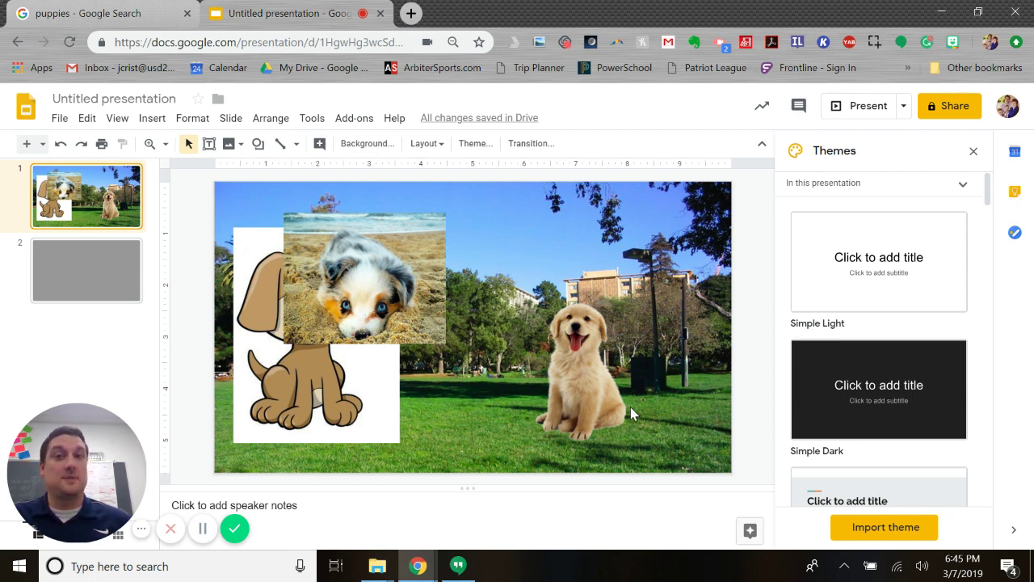
- Return to the puppies image search and remove its Transparent colour filter
click(152, 28)
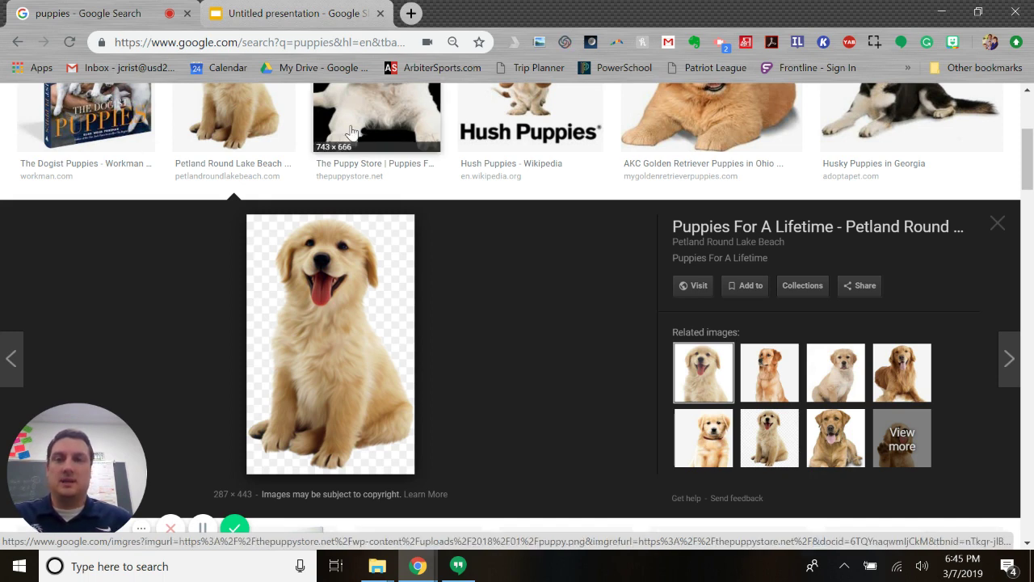
click(283, 15)
click(125, 11)
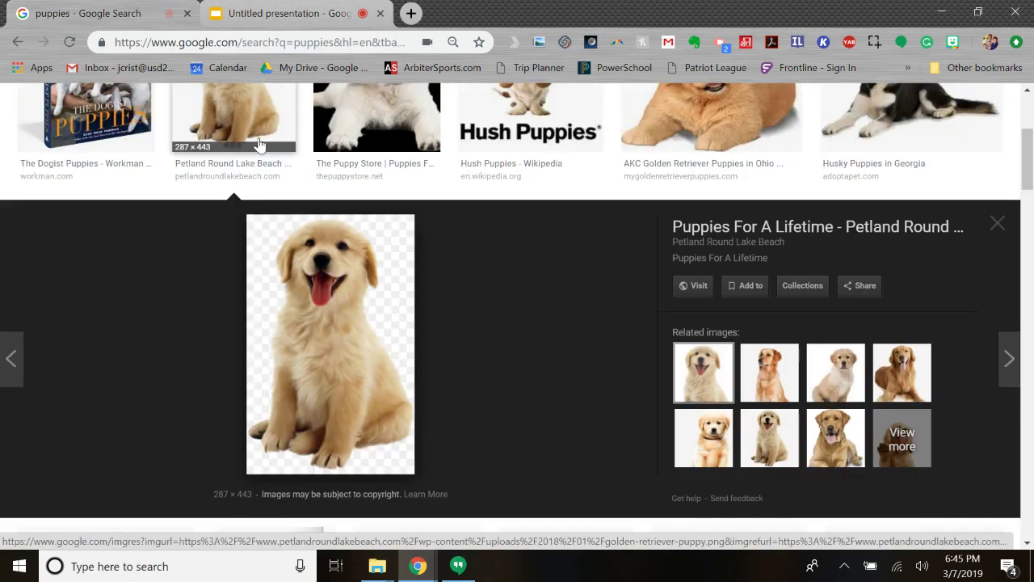
scroll(258, 162, up, 4)
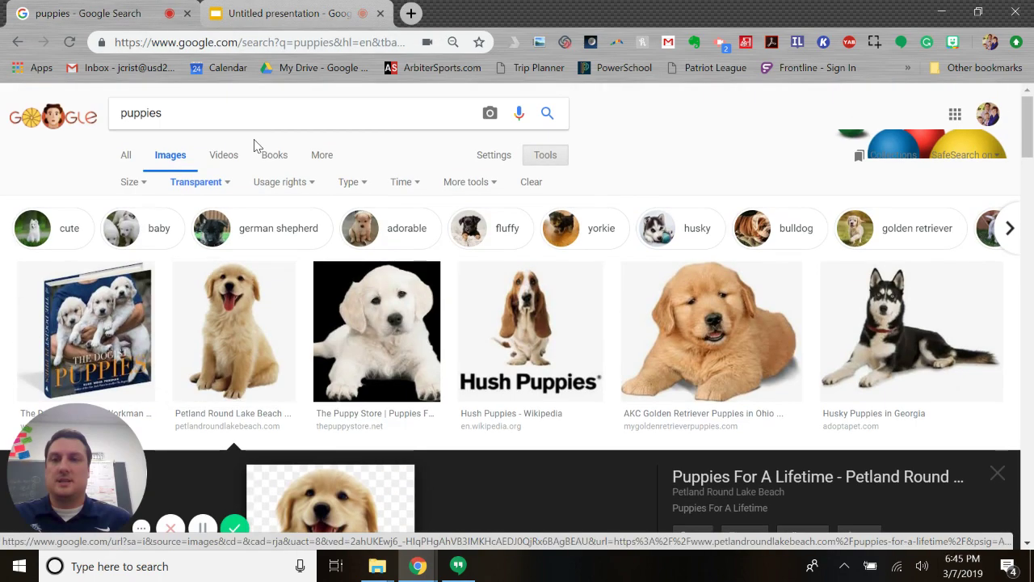
click(212, 184)
click(186, 202)
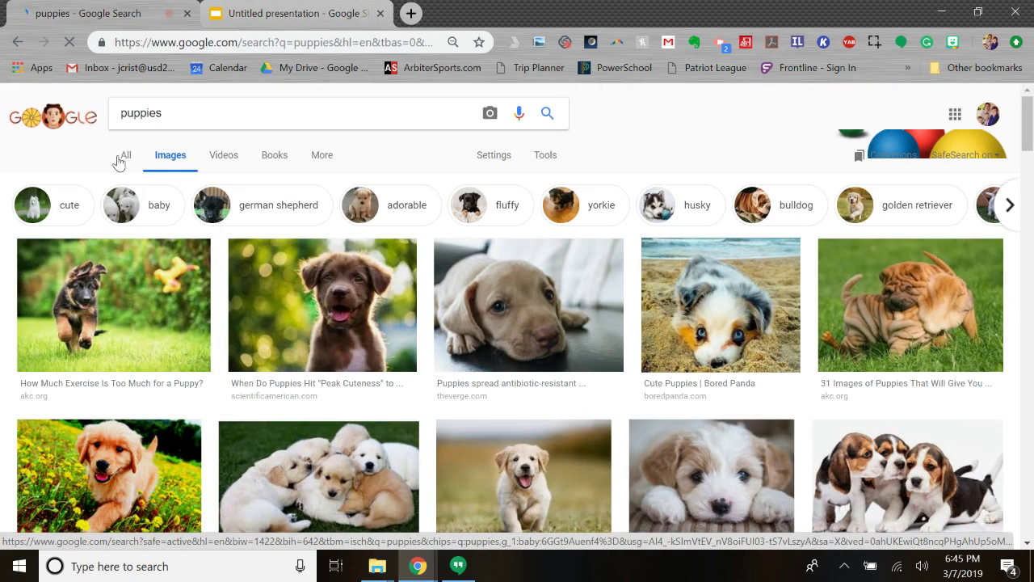
- Search the images for "great depression soup line" in place of the puppies query
drag(180, 111, 103, 109)
text(gre)
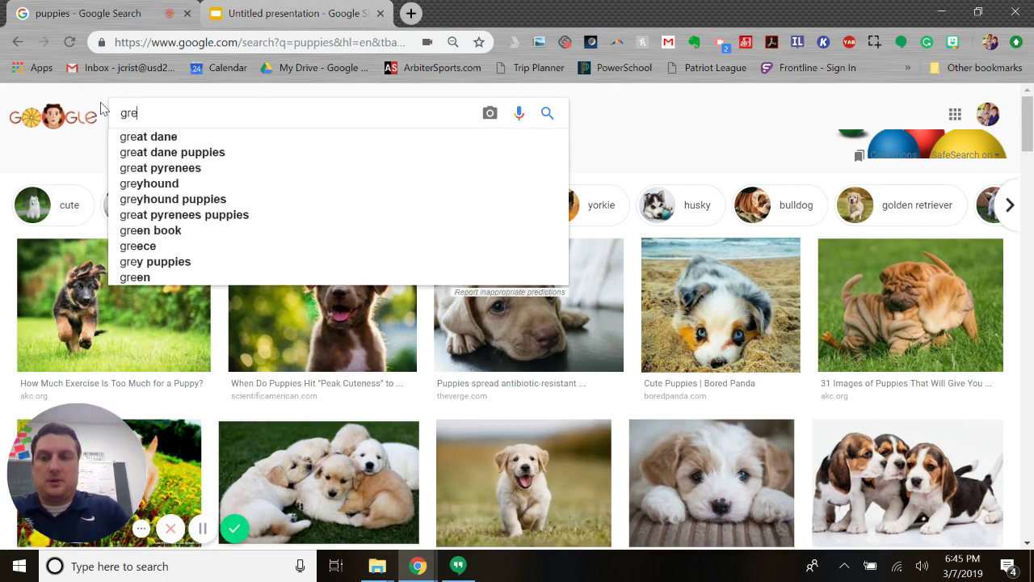
text(at depress)
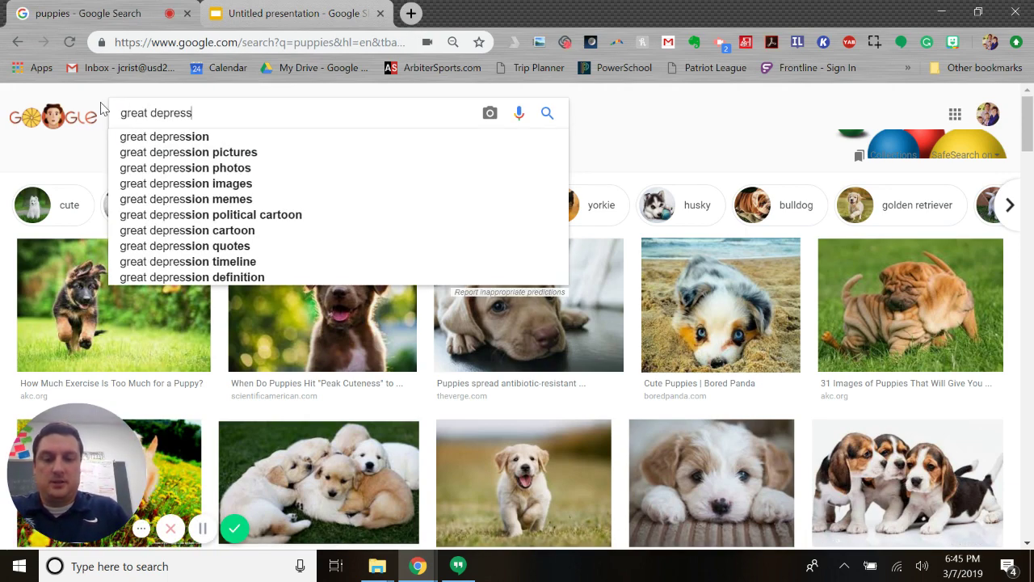
text(ion soup line)
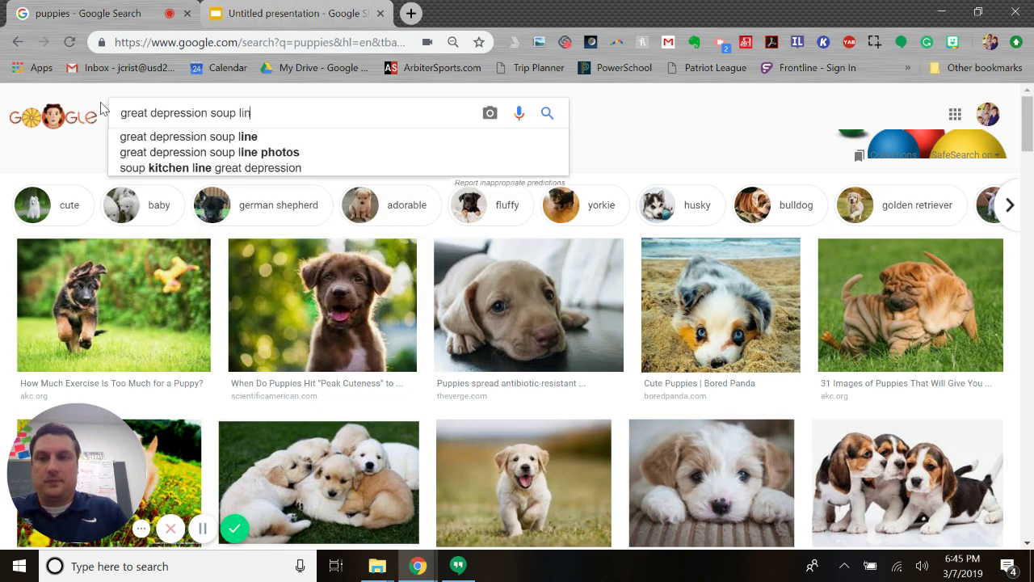
key(Return)
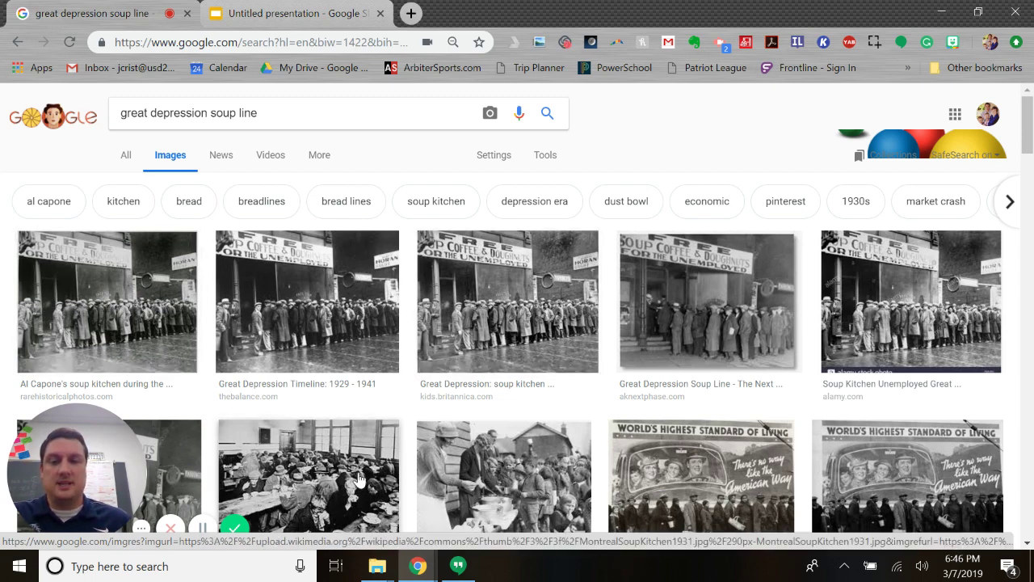
- Open the "Soup kitchen - Wikipedia" image on its own in a new browser tab
scroll(323, 379, down, 2)
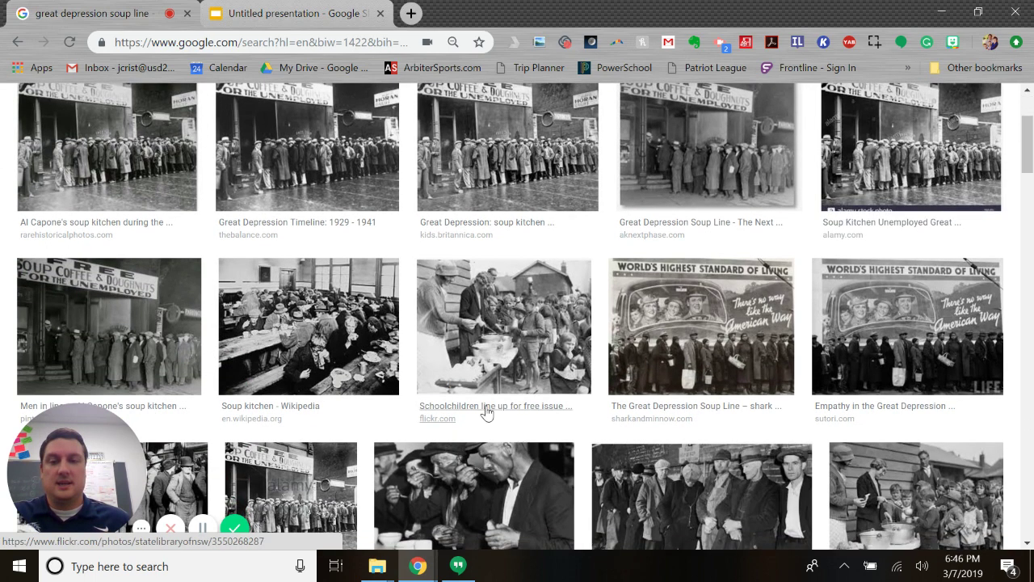
click(307, 344)
right_click(365, 331)
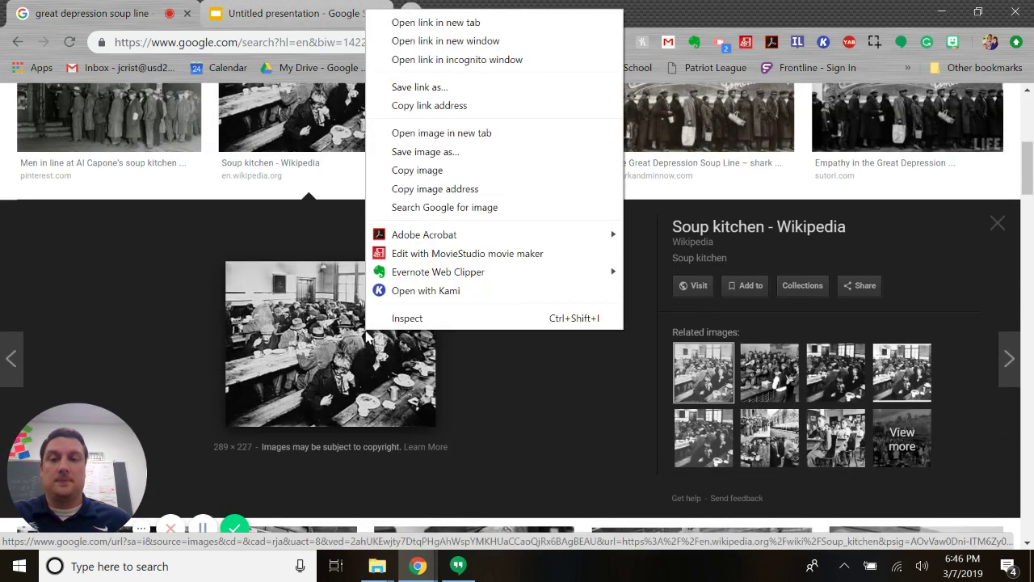
click(449, 134)
click(297, 14)
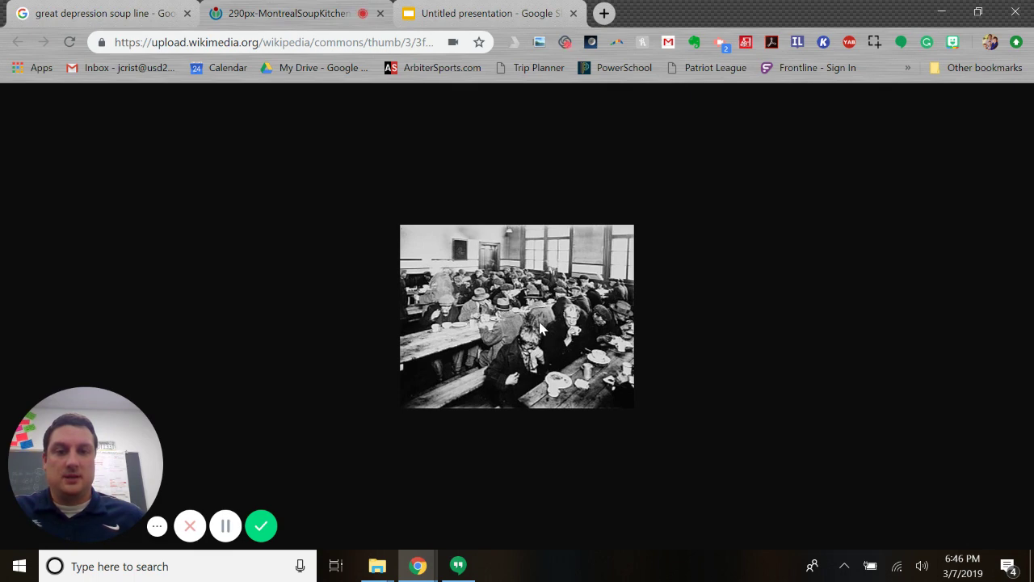
- Magnify the soup kitchen image to 400% to examine its quality, restore its original size and close it
key(ctrl+plus)
key(ctrl+plus)
key(ctrl+plus)
key(ctrl+plus)
key(ctrl+plus)
key(ctrl+plus)
key(ctrl+plus)
key(ctrl+plus)
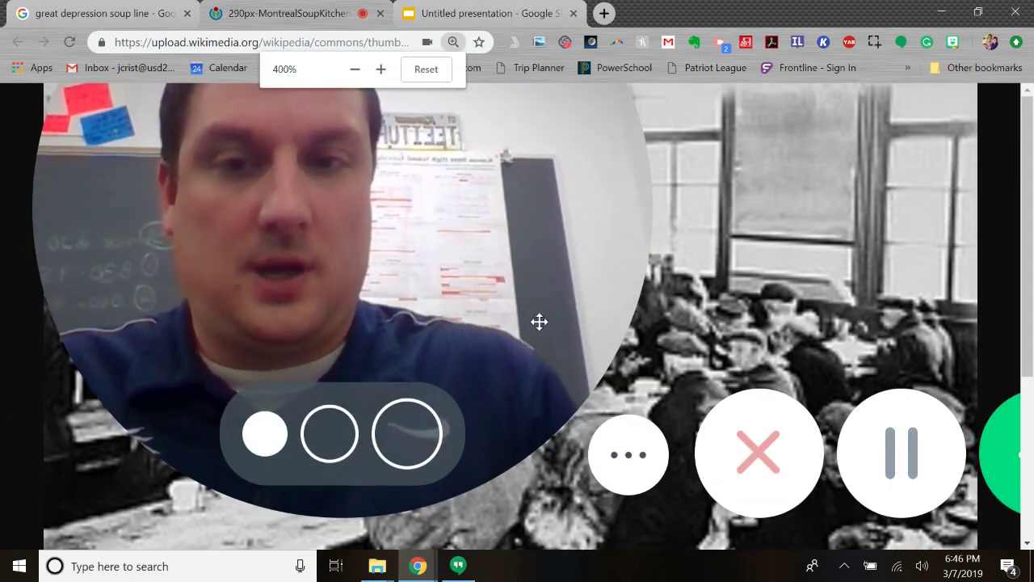
key(ctrl+minus)
key(ctrl+minus)
key(ctrl+minus)
key(ctrl+minus)
key(ctrl+minus)
key(ctrl+minus)
key(ctrl+minus)
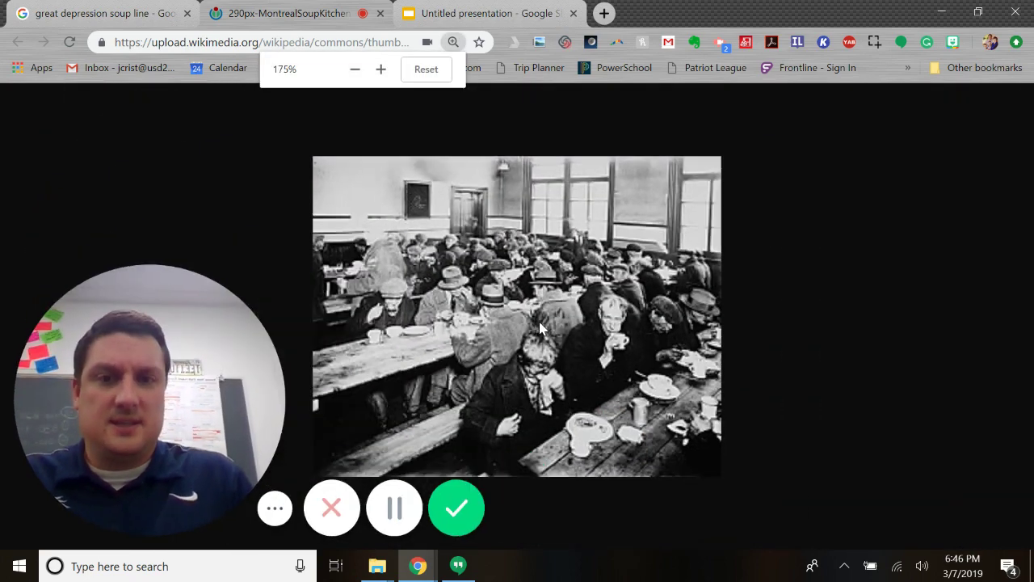
key(ctrl+minus)
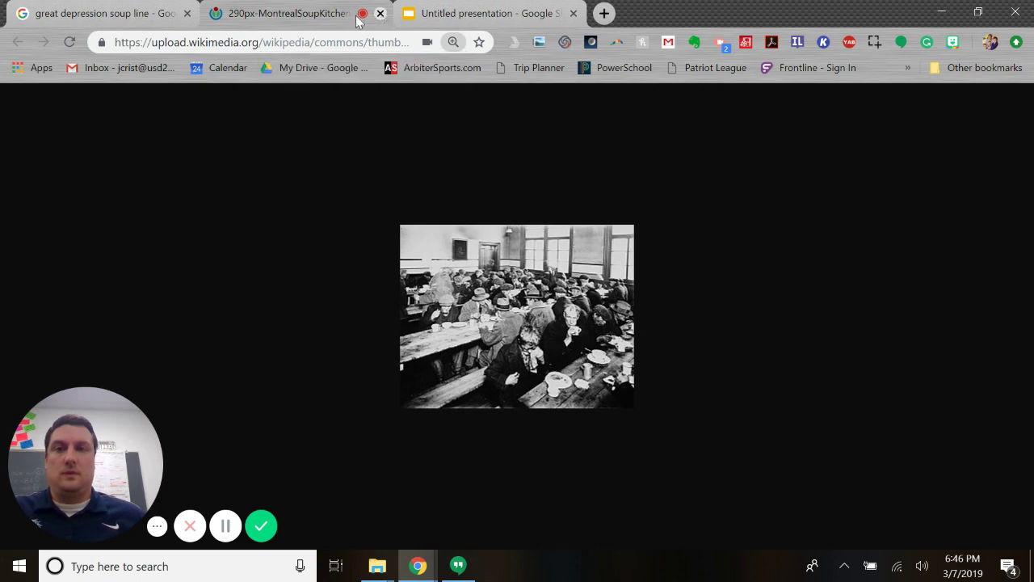
click(379, 14)
- View the "Great Depression Timeline: 1929 - 1941" image on its own in a new browser tab, then close it
scroll(437, 382, up, 5)
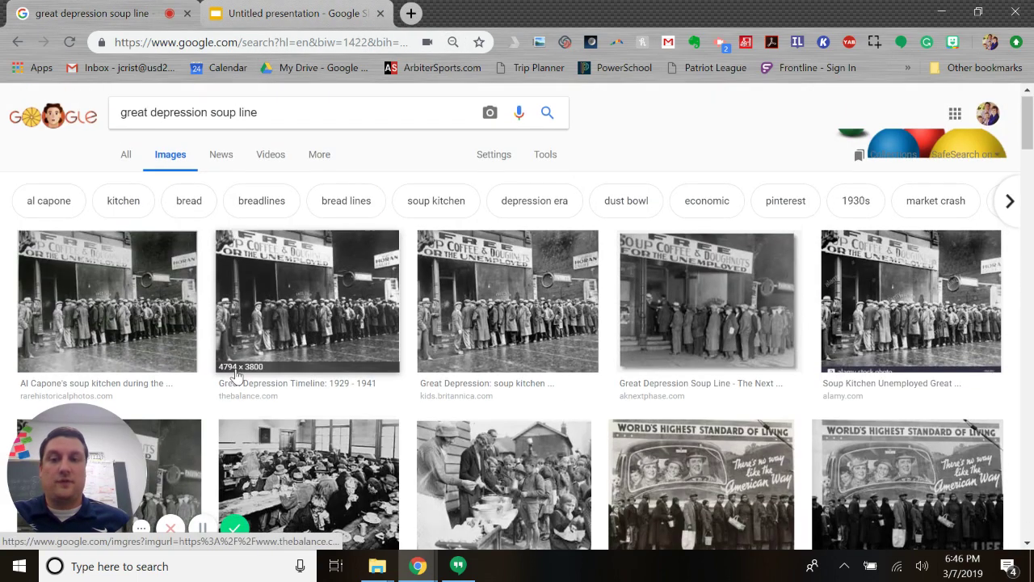
click(319, 323)
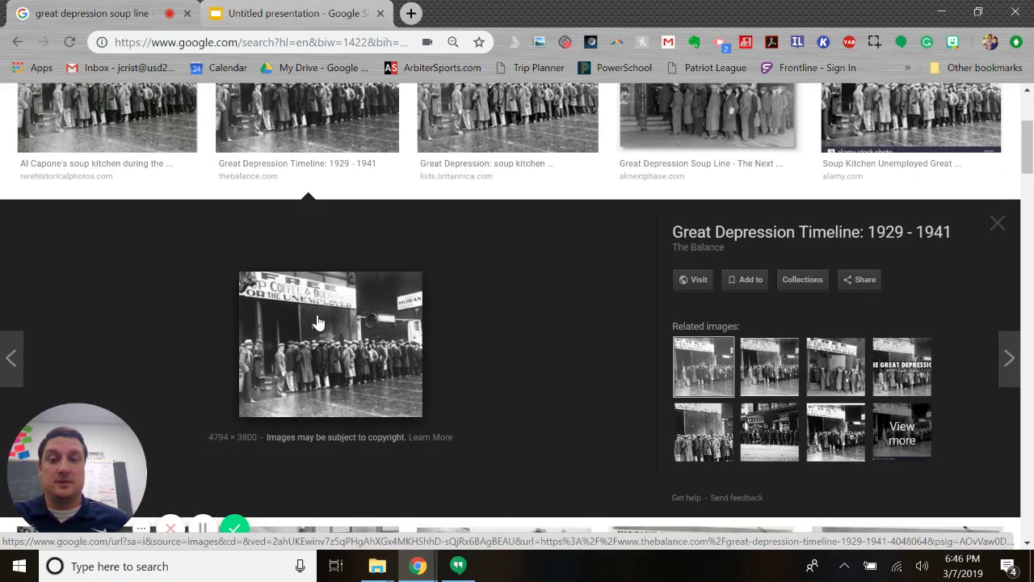
right_click(351, 345)
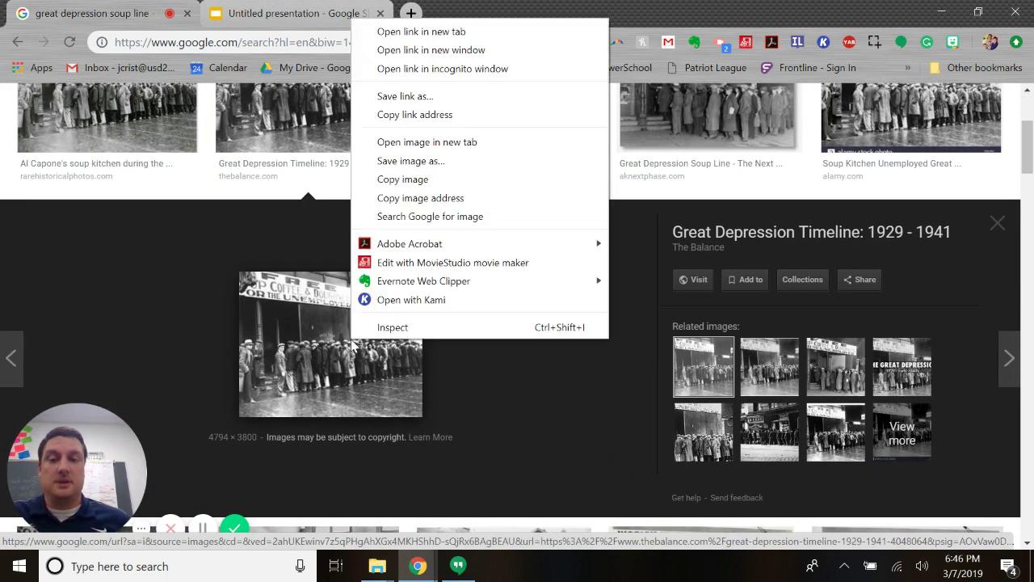
click(412, 142)
click(303, 15)
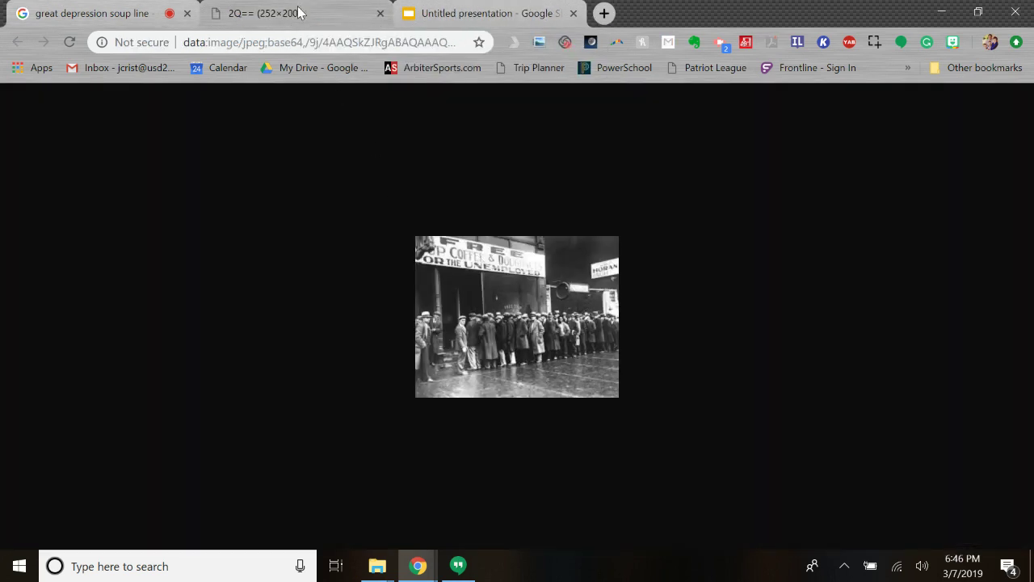
click(380, 14)
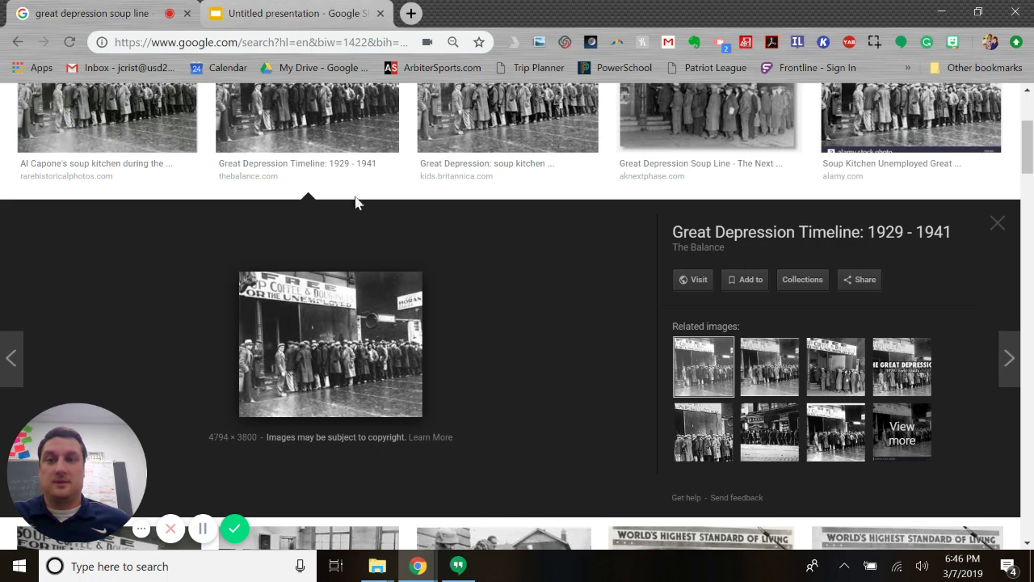
- Filter the great depression soup line image results by the Large size
scroll(356, 202, up, 3)
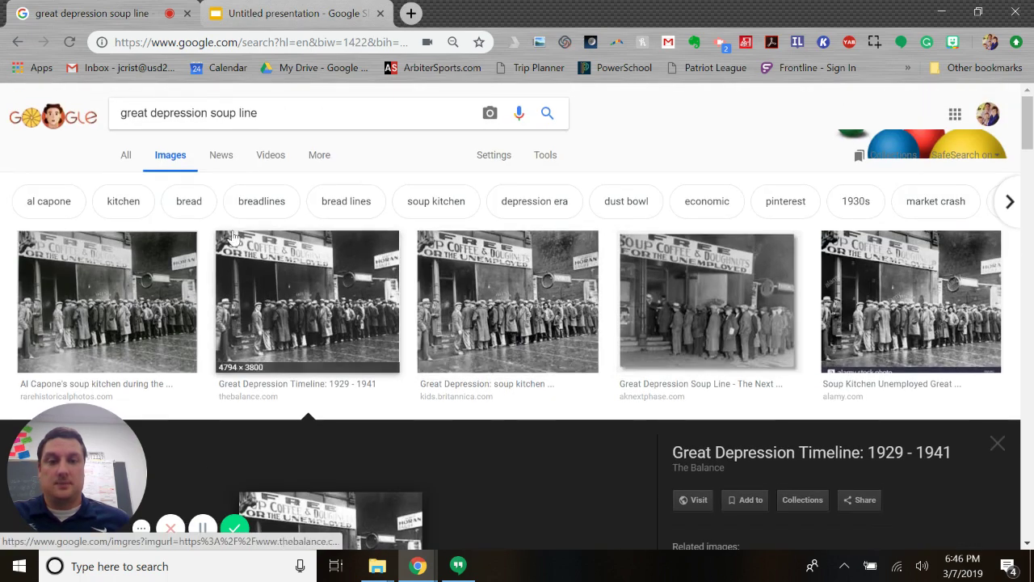
click(544, 157)
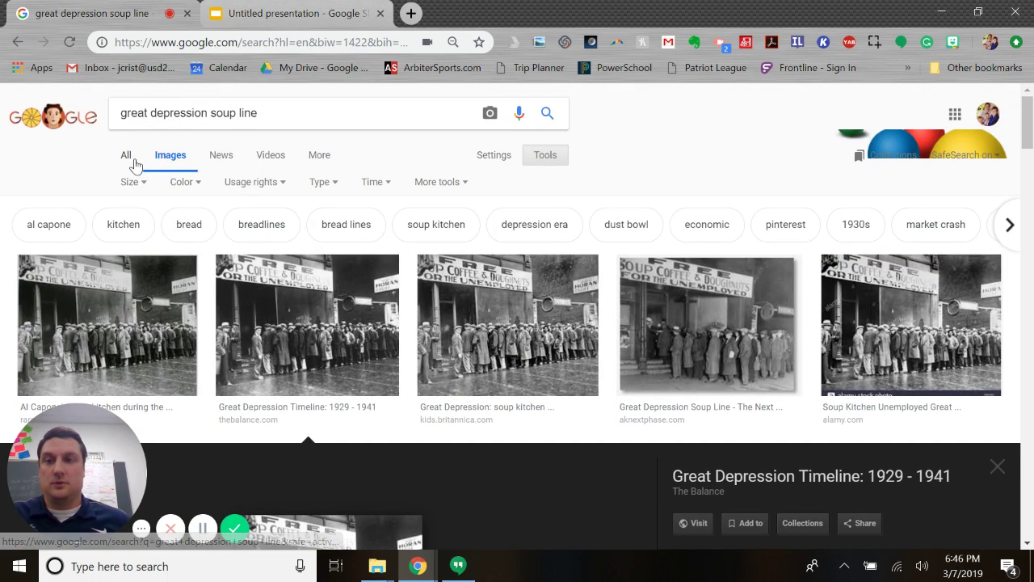
click(133, 182)
click(121, 202)
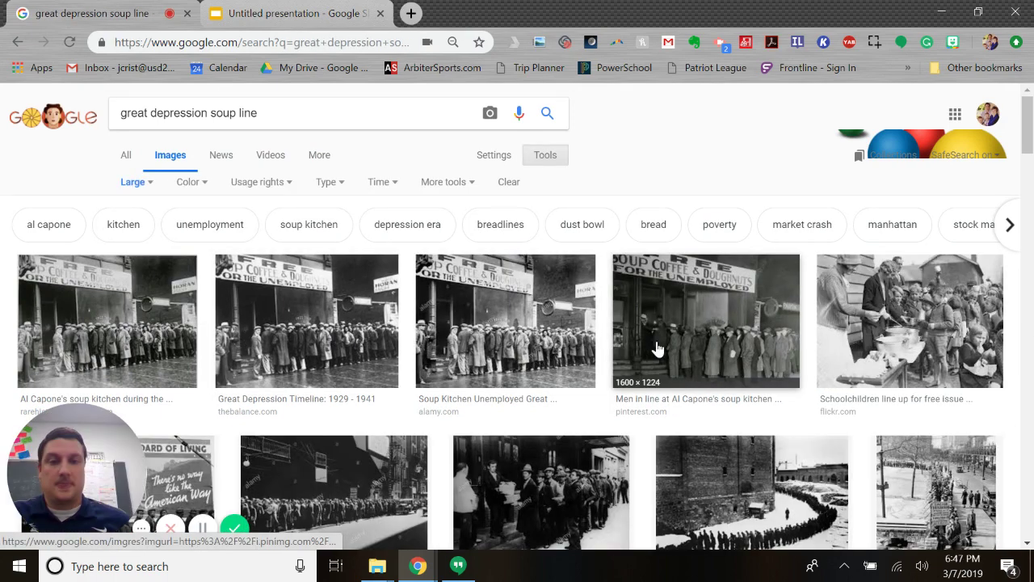
- Open the "Men in line at Al Capone's soup kitchen" image in a new browser tab and examine its detail at full size
click(742, 346)
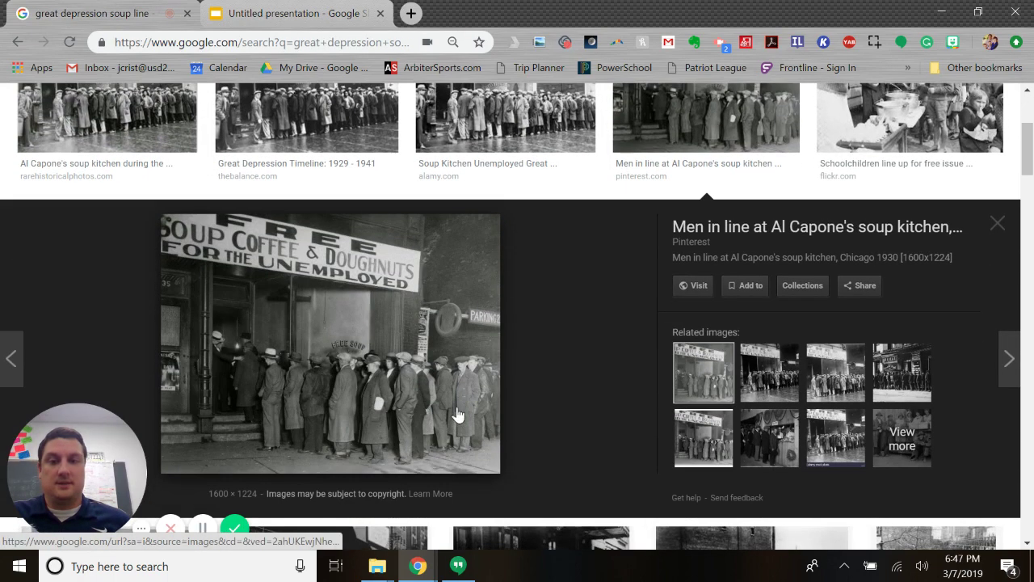
right_click(368, 377)
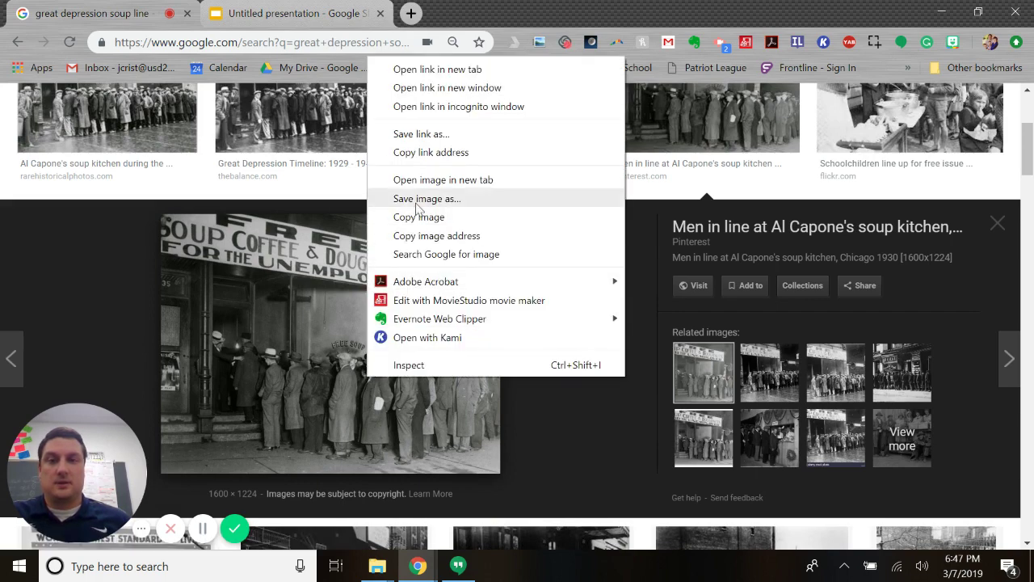
click(429, 180)
key(ctrl+Tab)
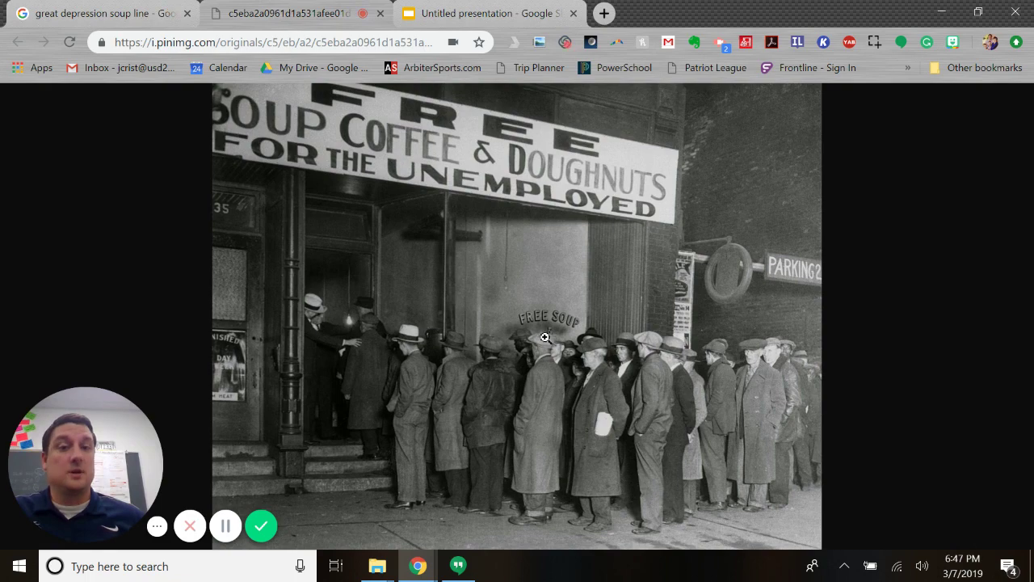
click(607, 435)
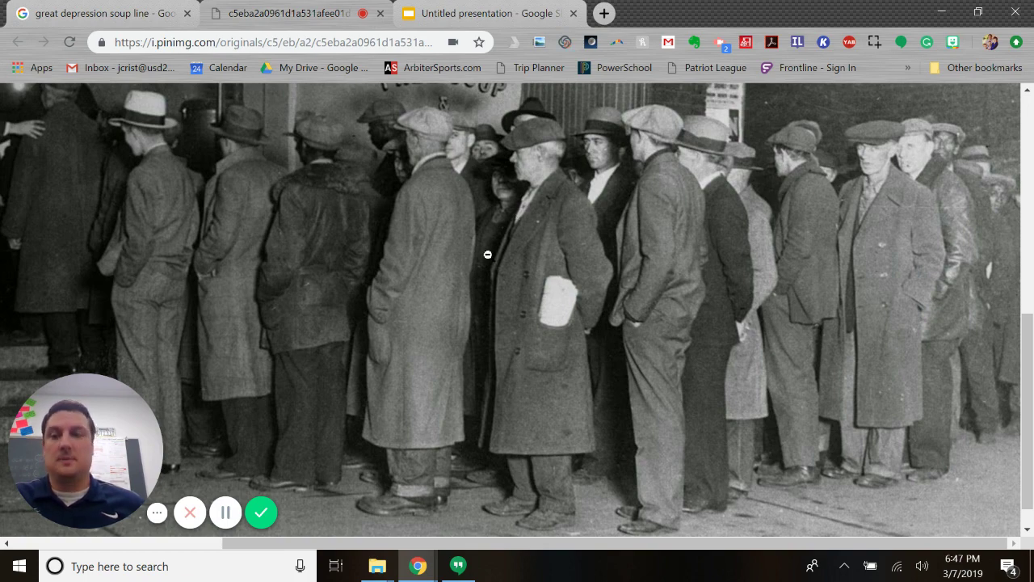
click(541, 242)
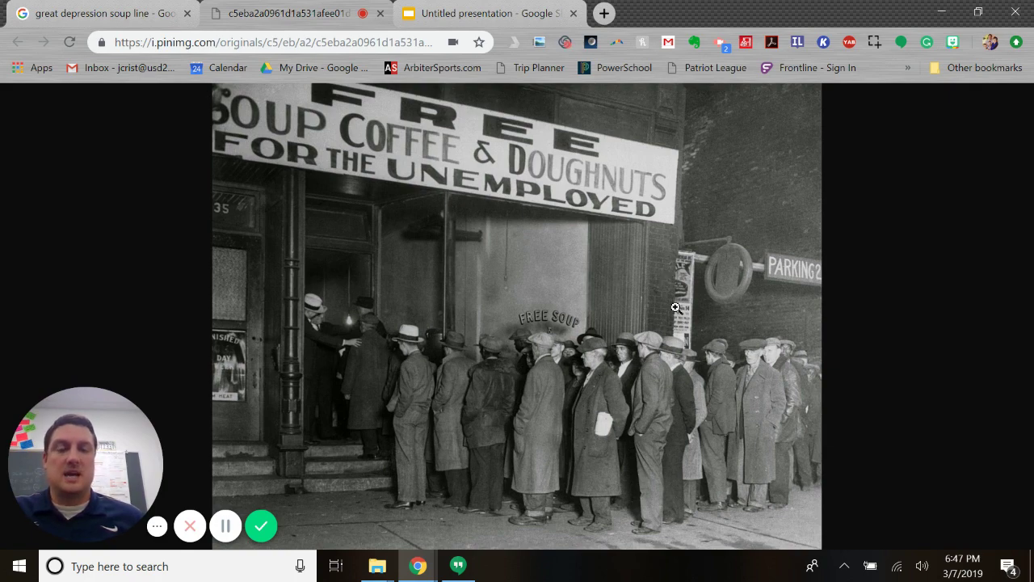
click(456, 14)
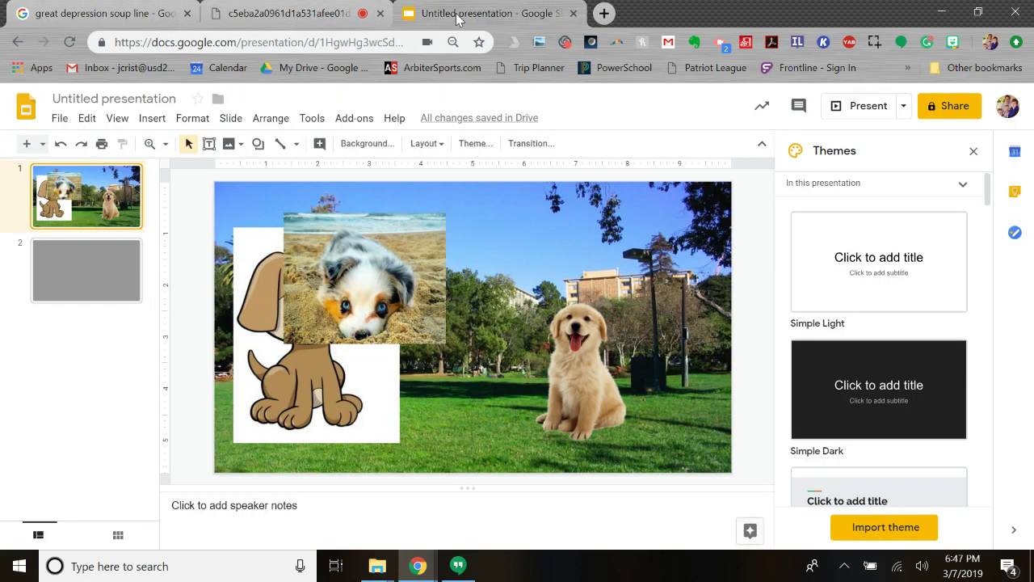
click(132, 14)
scroll(350, 335, up, 3)
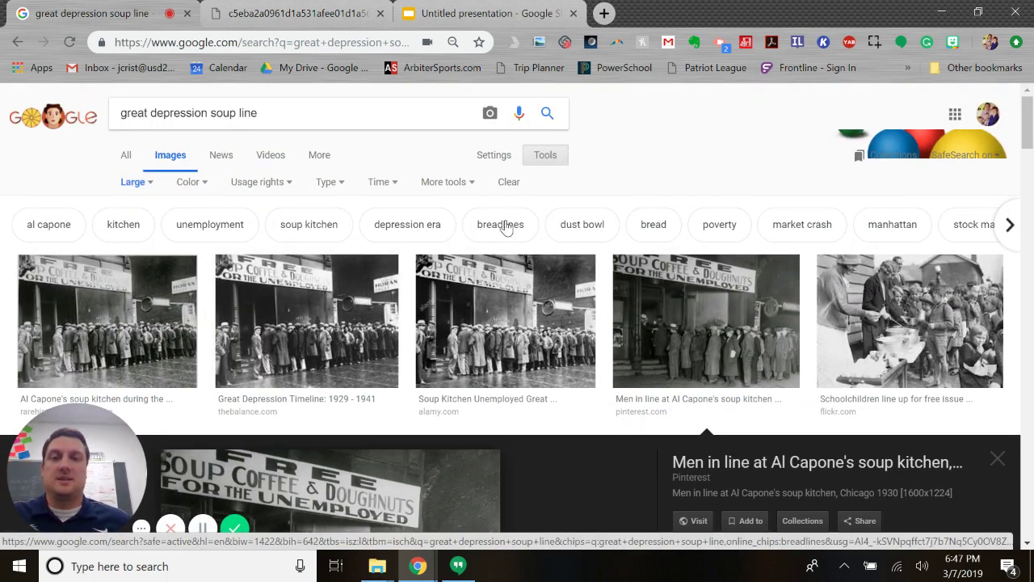
click(485, 14)
- Search Google for "puppies" and show the image results
click(157, 14)
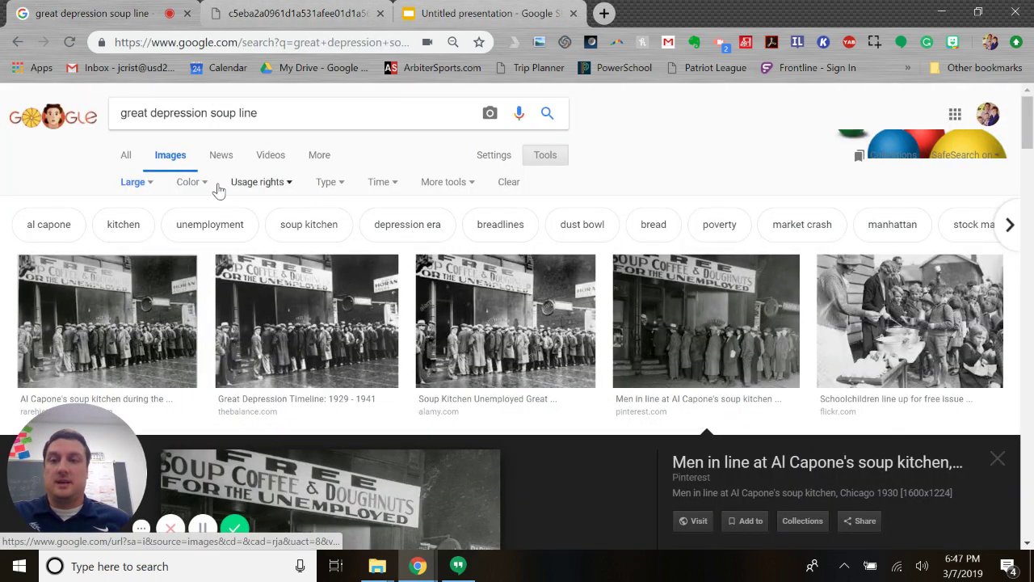
triple_click(269, 115)
text(pup)
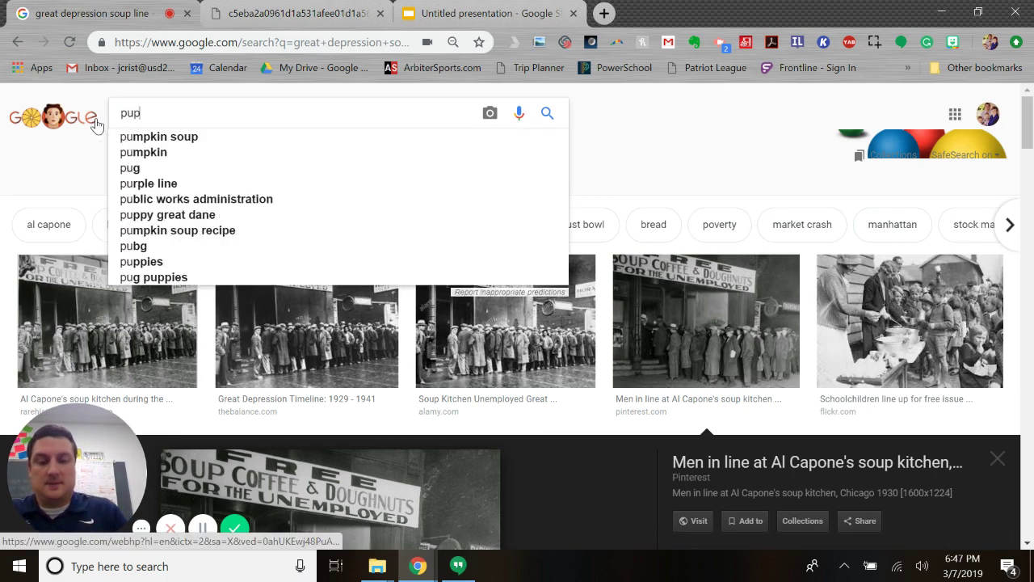
text(pies)
key(Return)
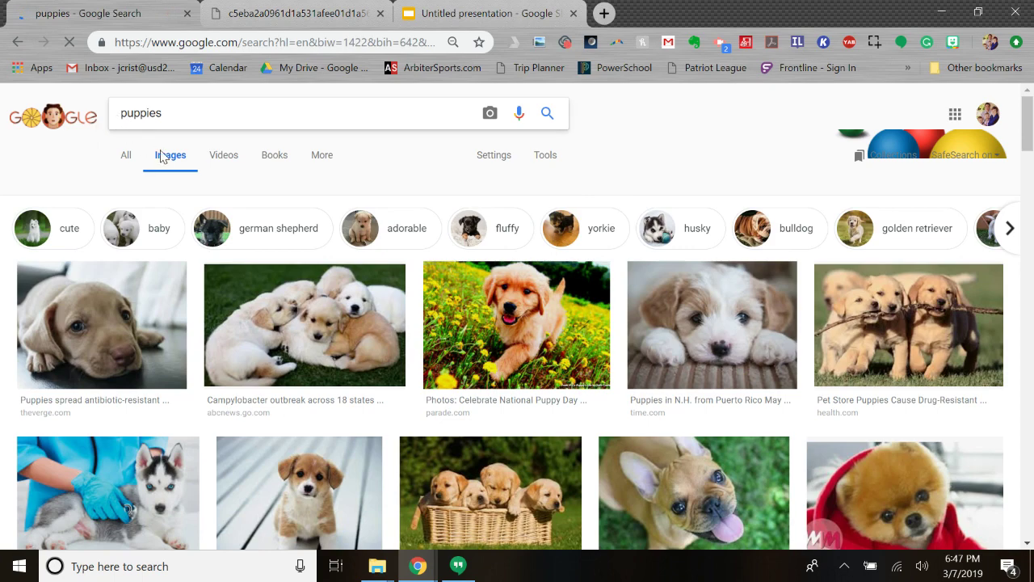
click(127, 156)
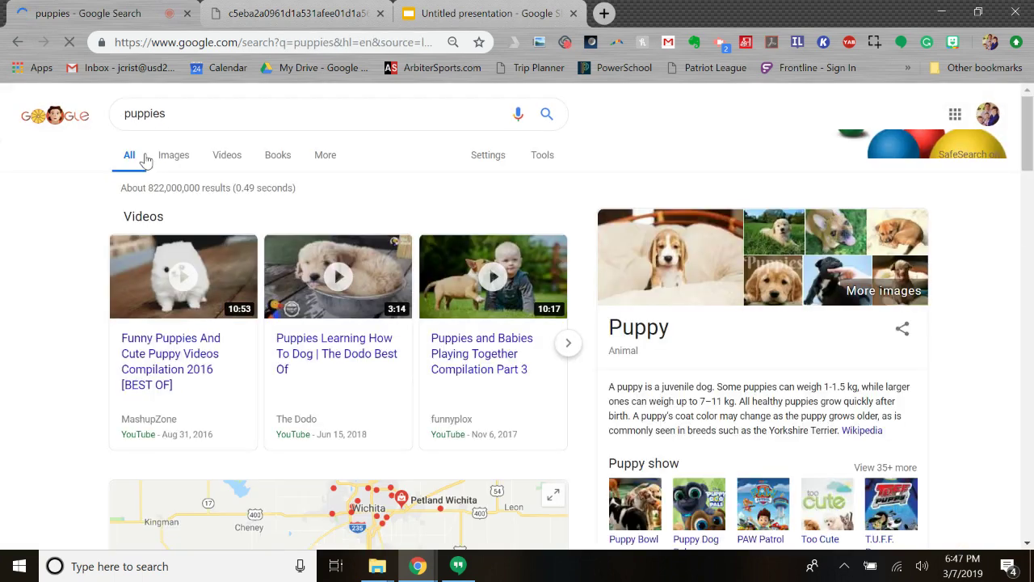
click(164, 157)
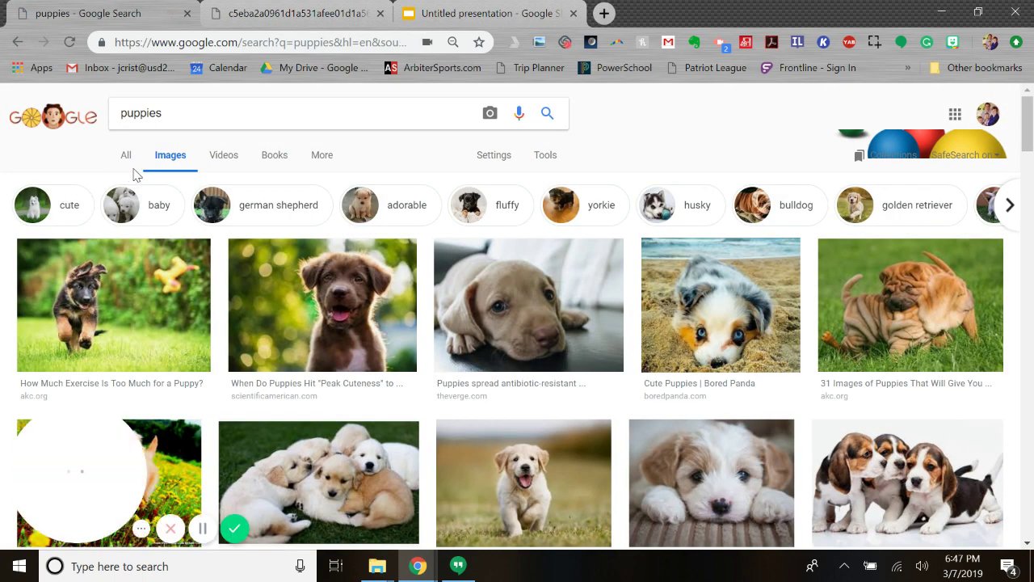
- Filter the puppy images to "Labeled for noncommercial reuse with modification", look over the results, and reset usage rights to "Not filtered by license"
click(545, 155)
click(131, 182)
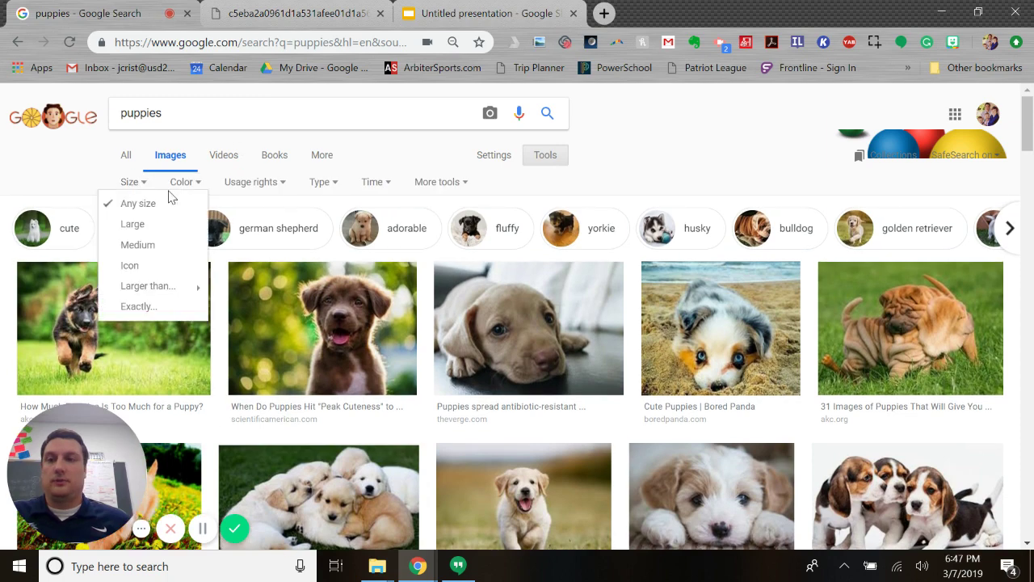
click(268, 183)
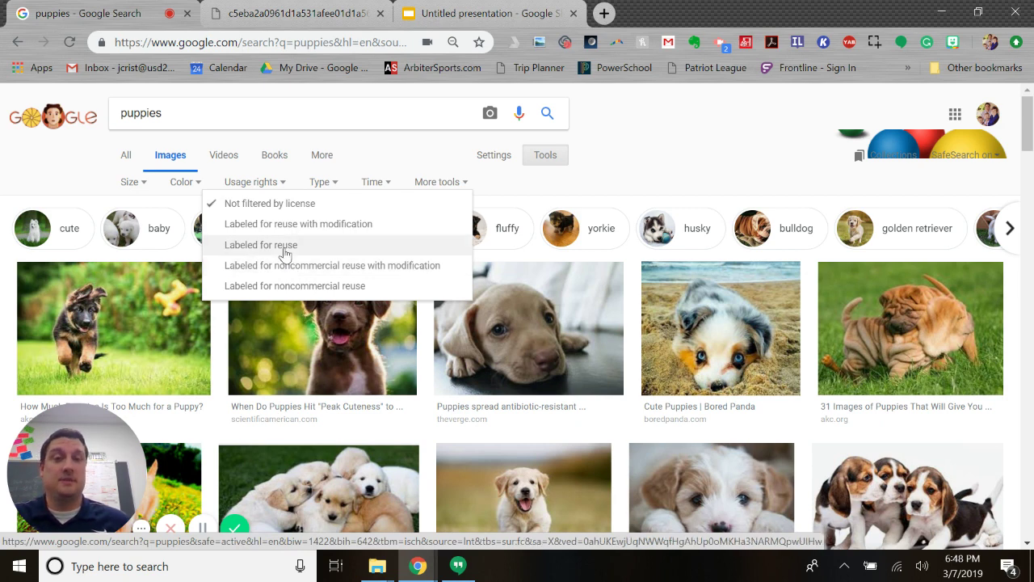
click(306, 266)
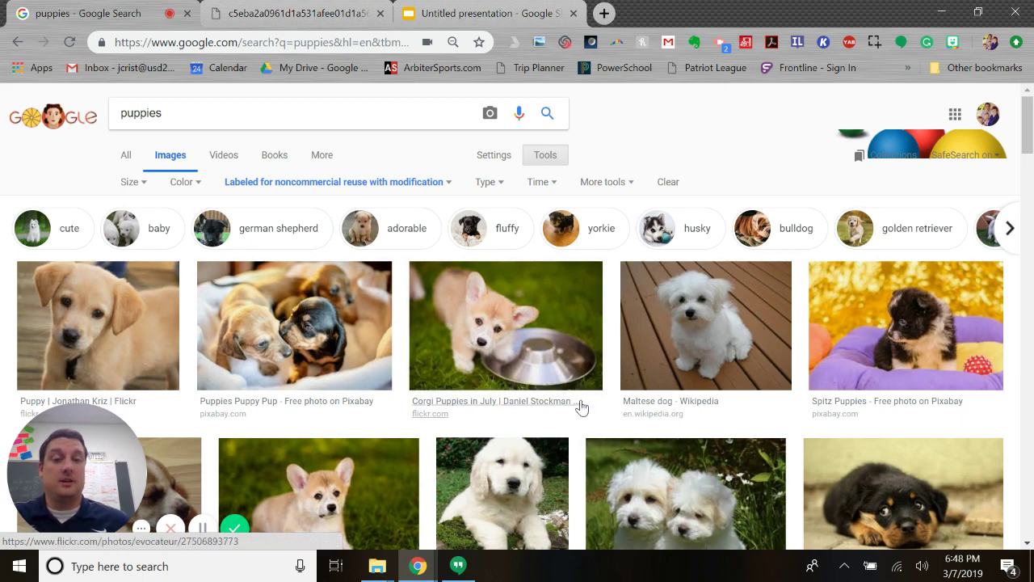
scroll(580, 408, down, 1)
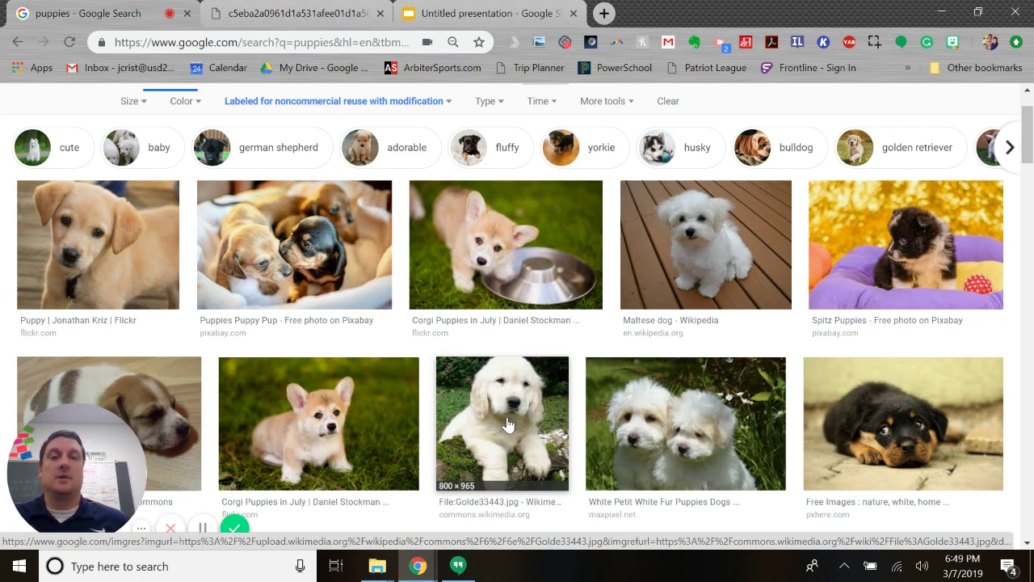
scroll(437, 356, up, 1)
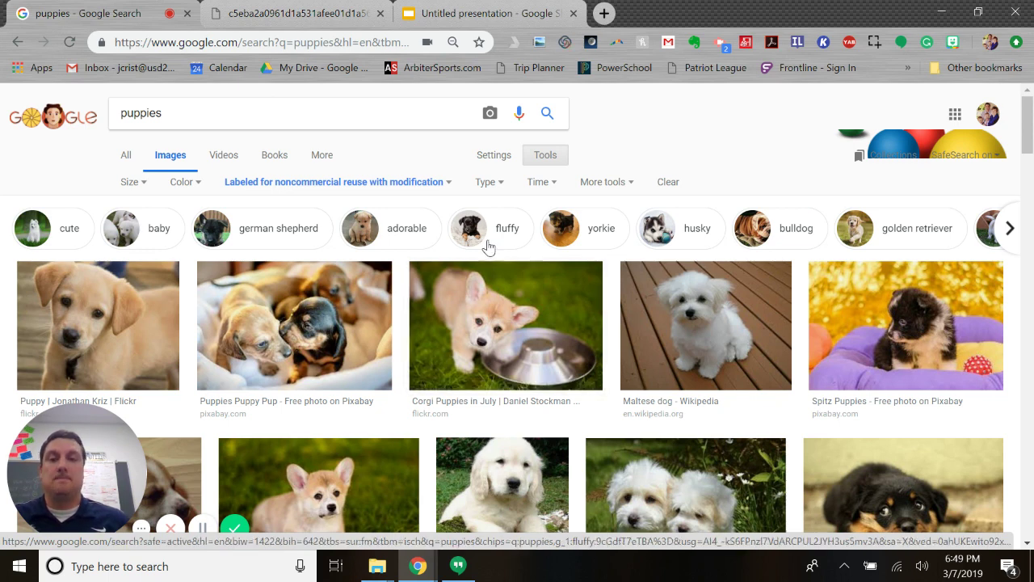
click(446, 189)
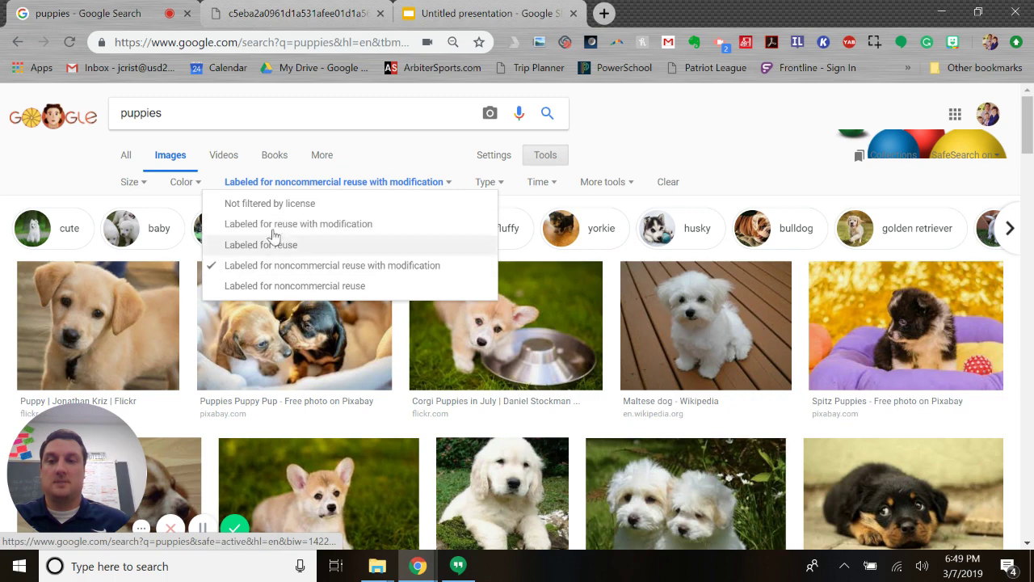
click(270, 203)
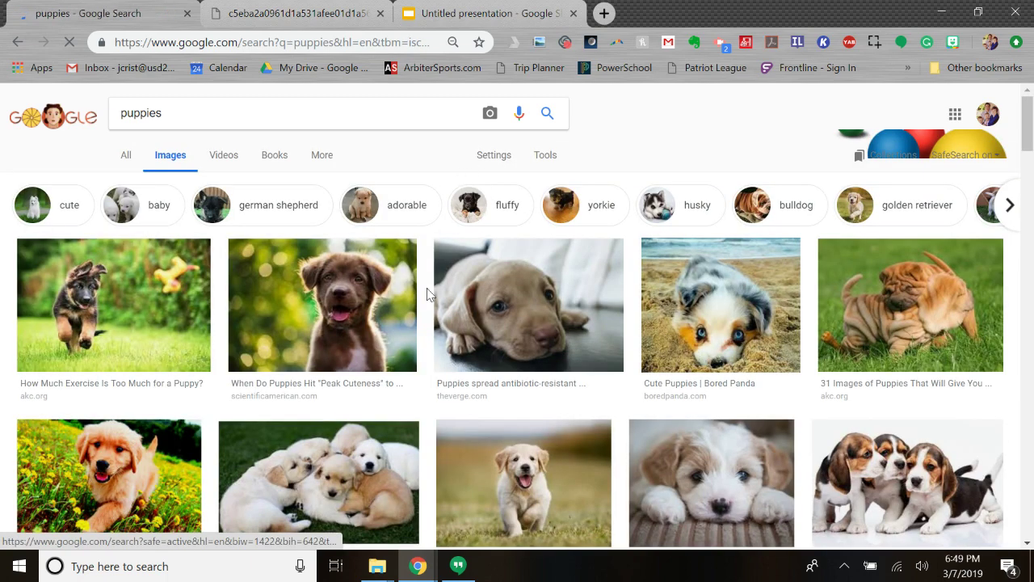
- Restrict the puppy images to the Clip art type and look over the results
click(545, 155)
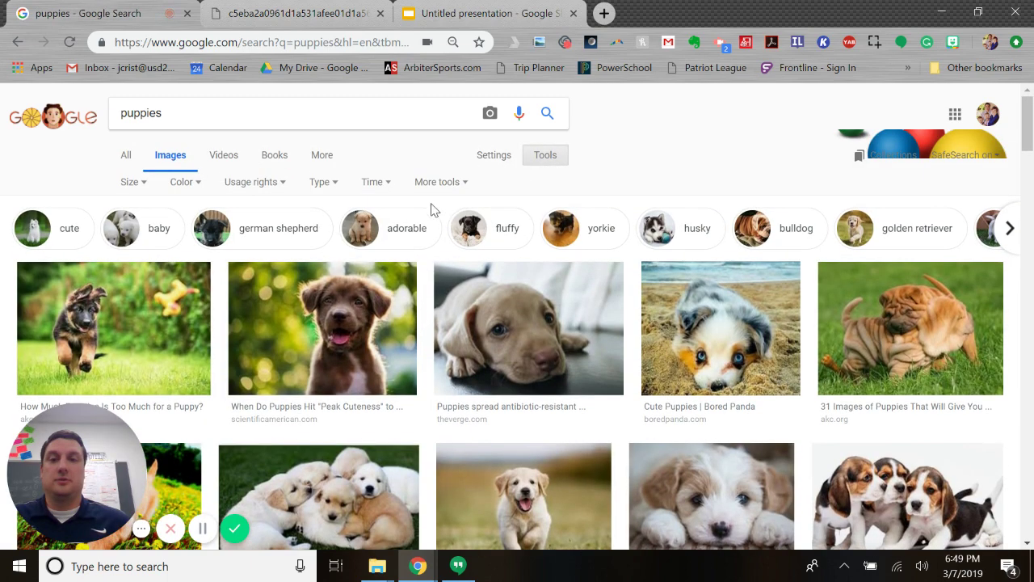
click(341, 187)
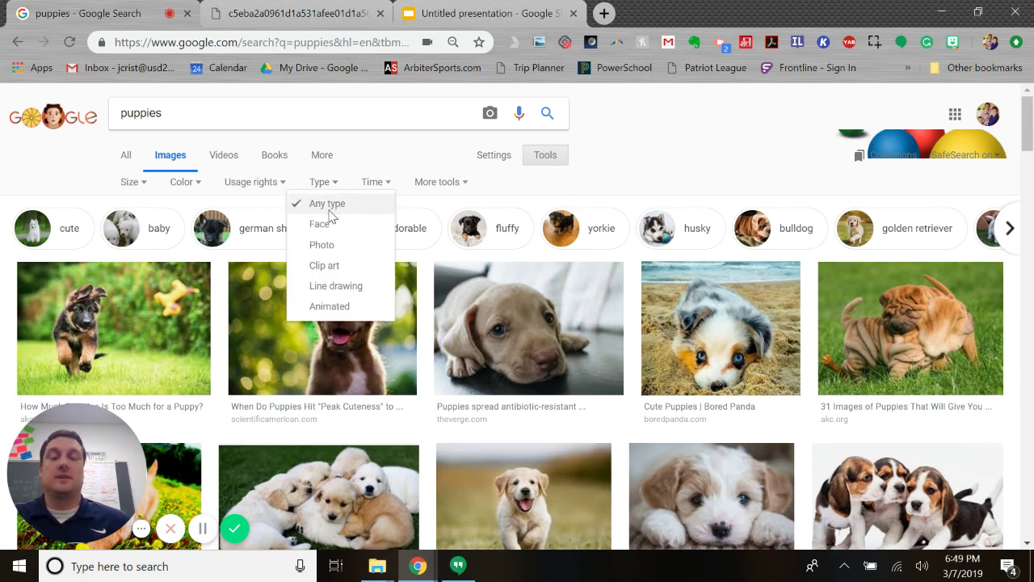
click(330, 268)
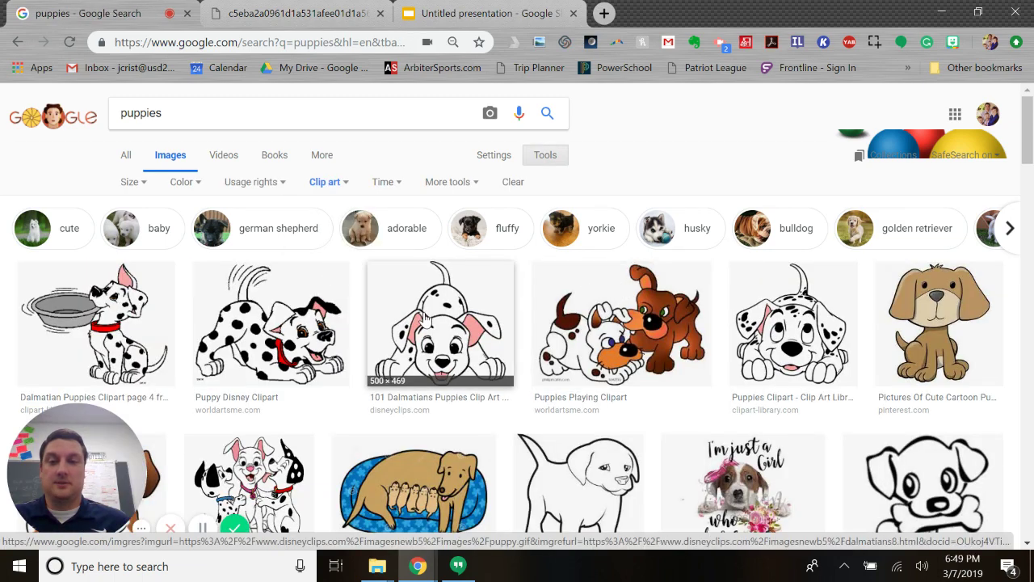
scroll(425, 318, down, 1)
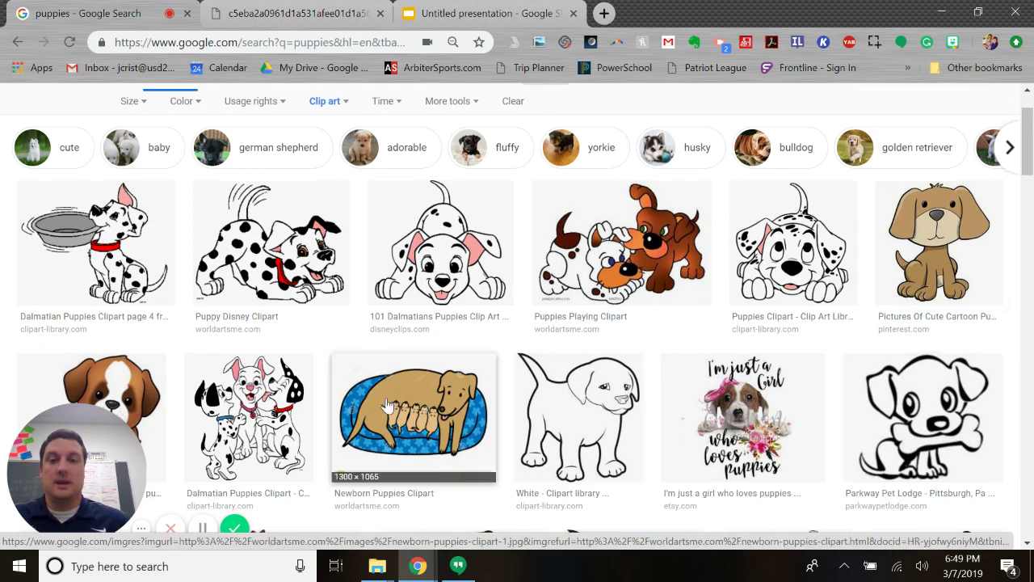
scroll(299, 420, up, 1)
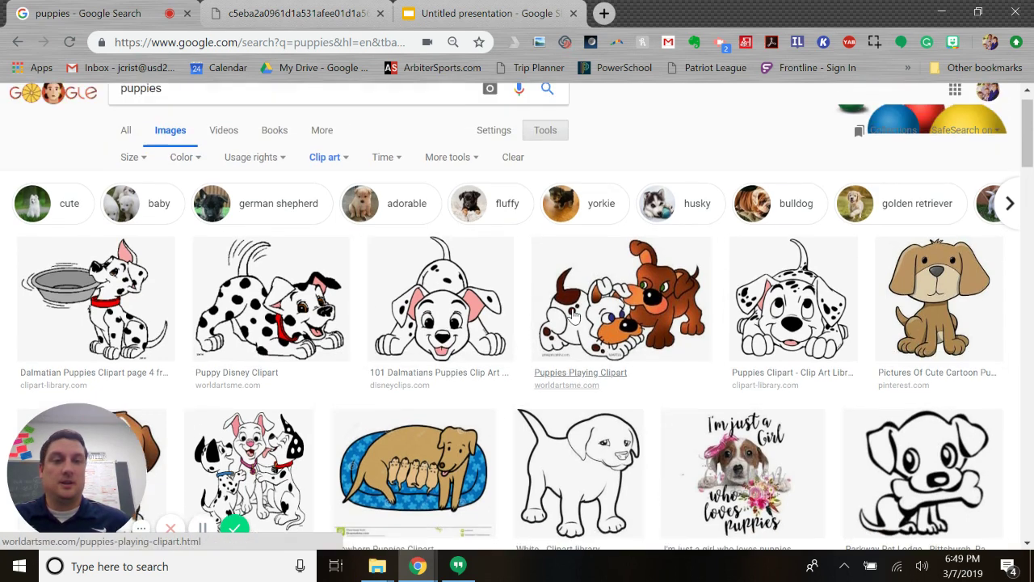
- Apply the Transparent color filter to the puppy clip art and reset the color filter to "Any color"
click(192, 183)
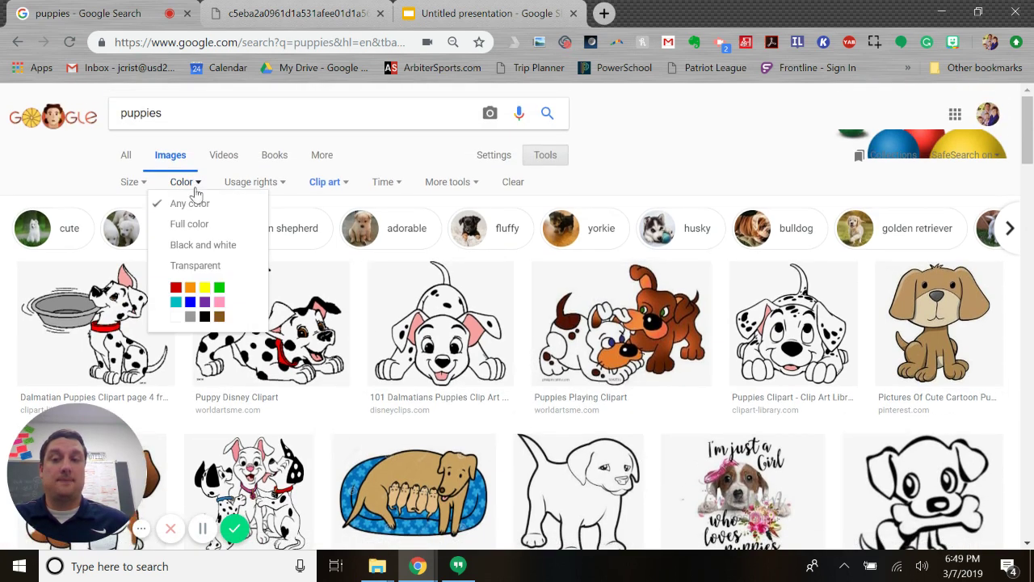
click(194, 265)
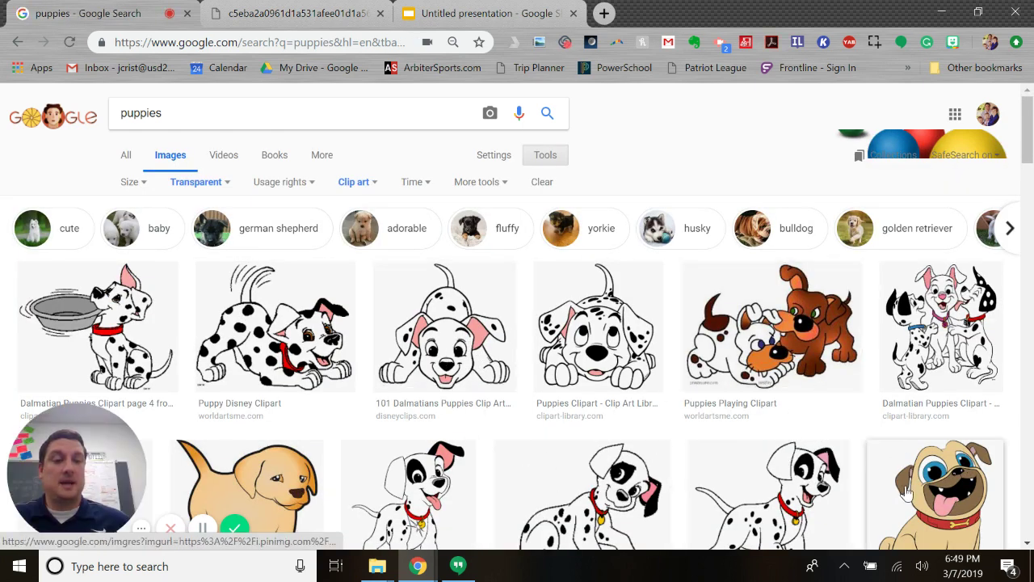
click(218, 183)
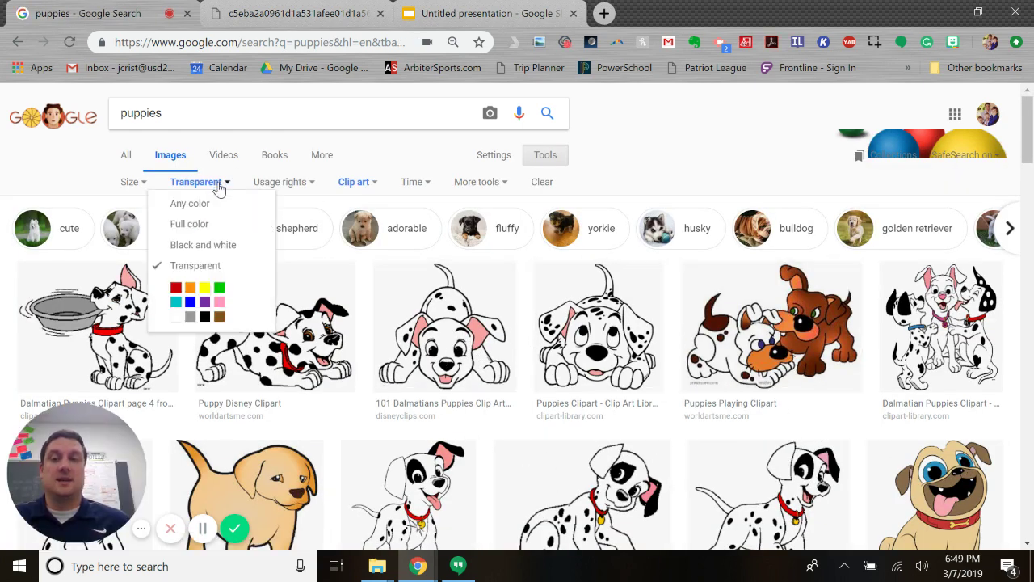
click(208, 202)
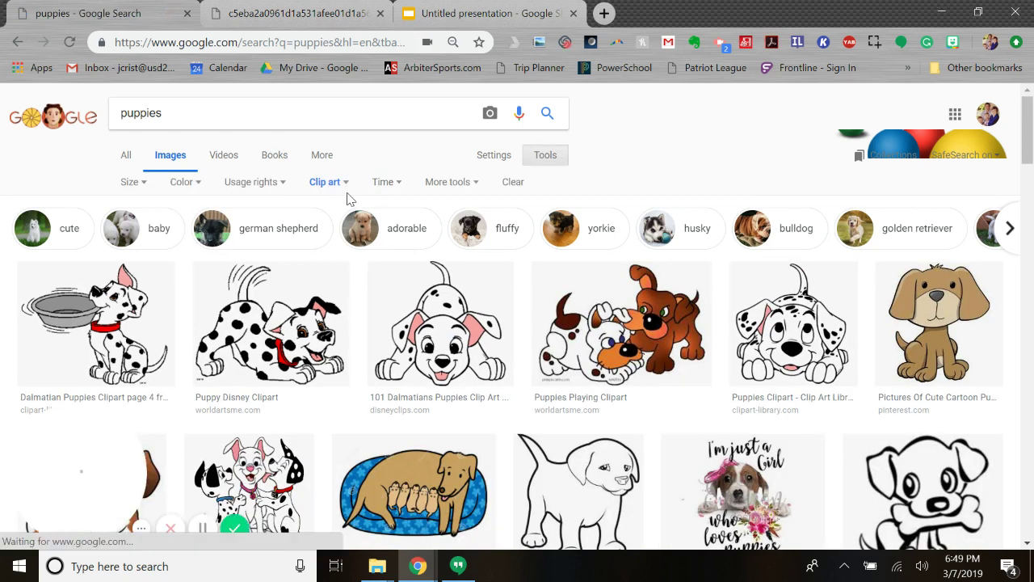
- Change the image type filter to Line drawing and look through the puppy drawings
click(342, 186)
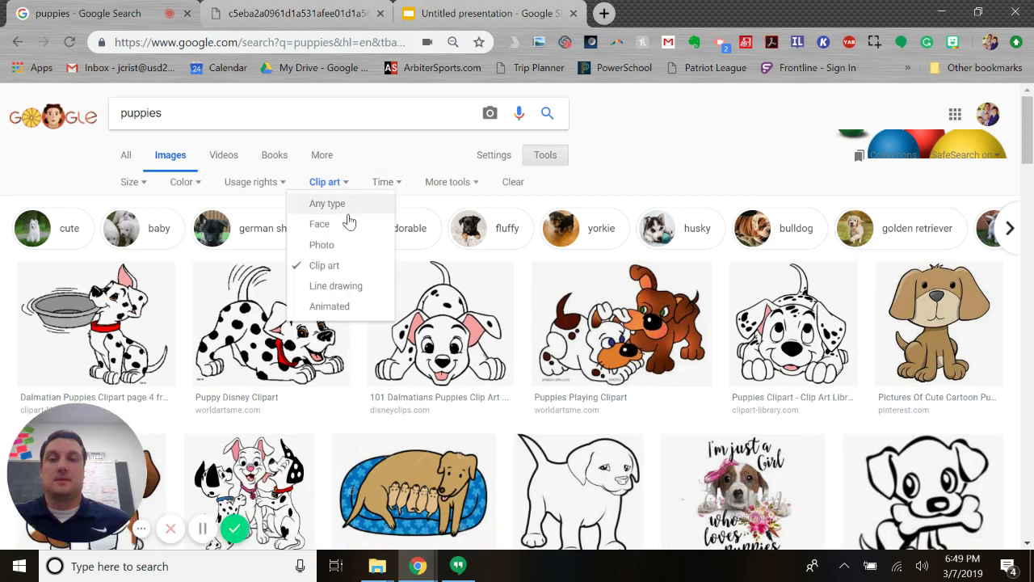
click(333, 294)
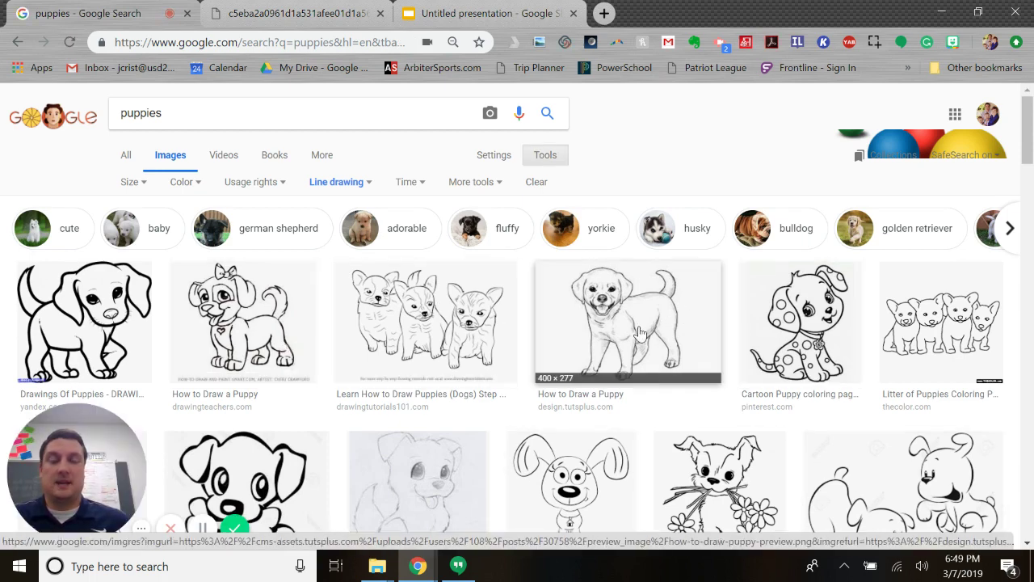
scroll(639, 329, down, 3)
scroll(639, 329, up, 3)
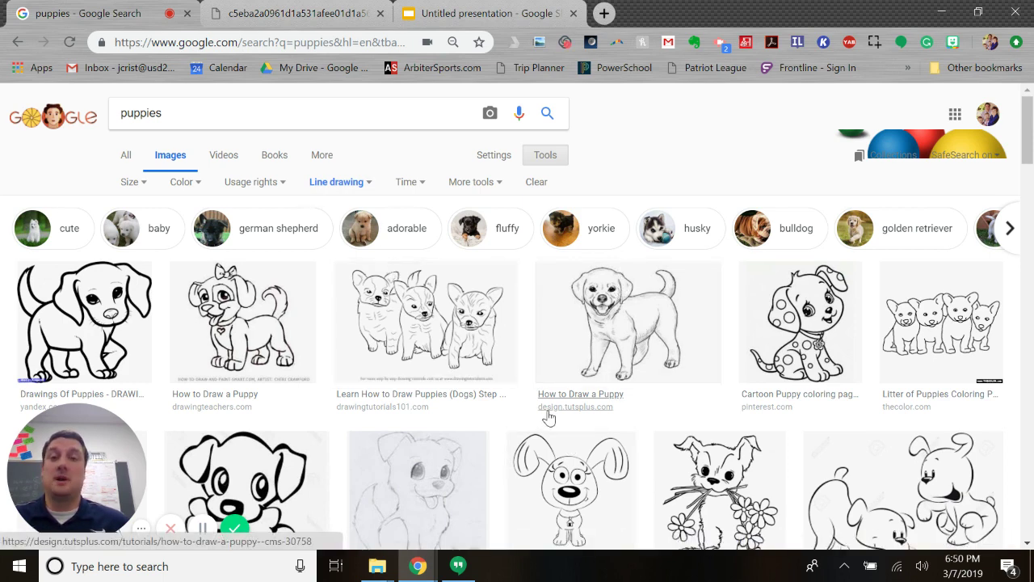
- Change the image type filter to Animated and look over the puppy GIFs
click(369, 183)
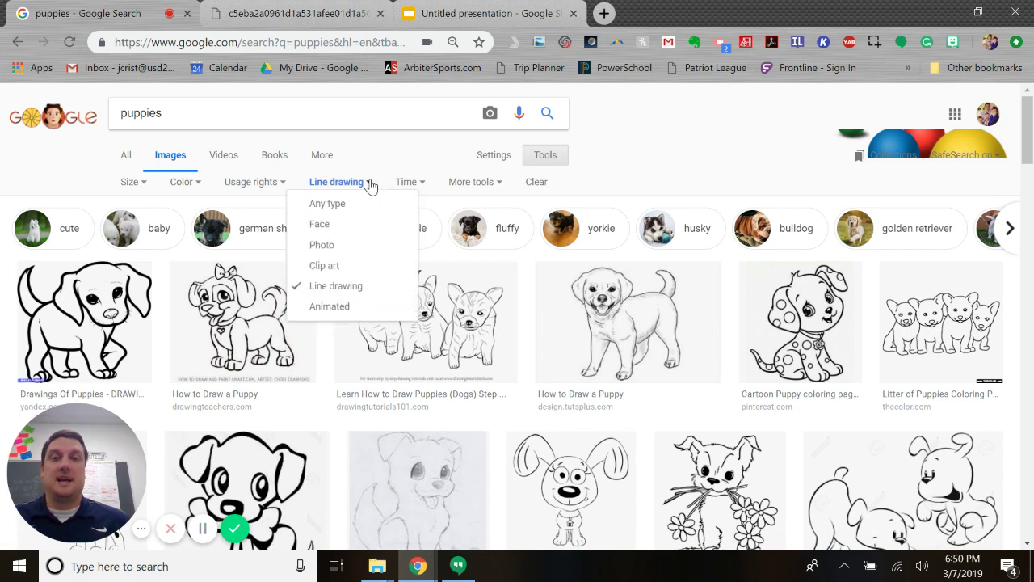
click(332, 307)
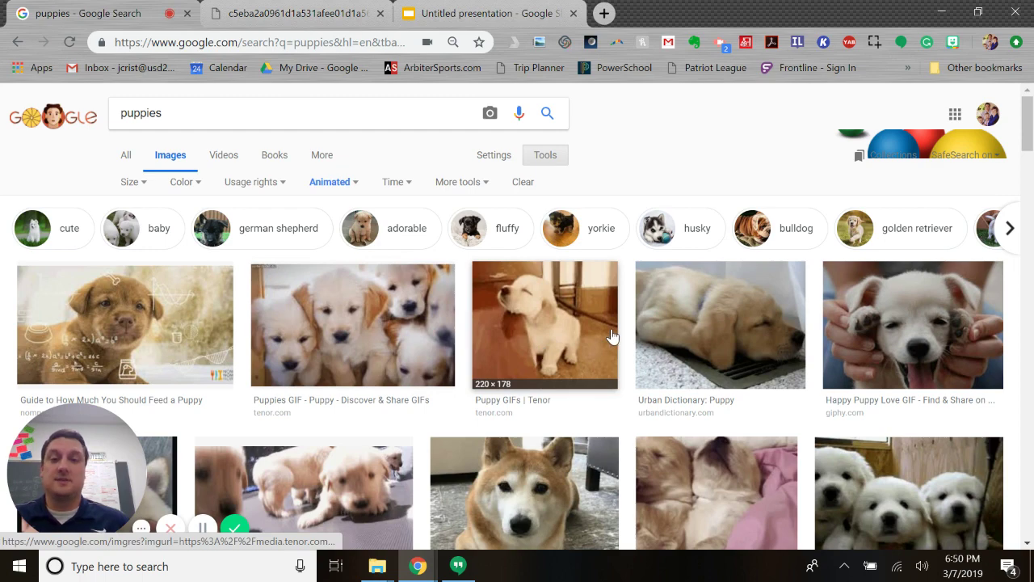
scroll(591, 344, down, 1)
scroll(598, 343, up, 1)
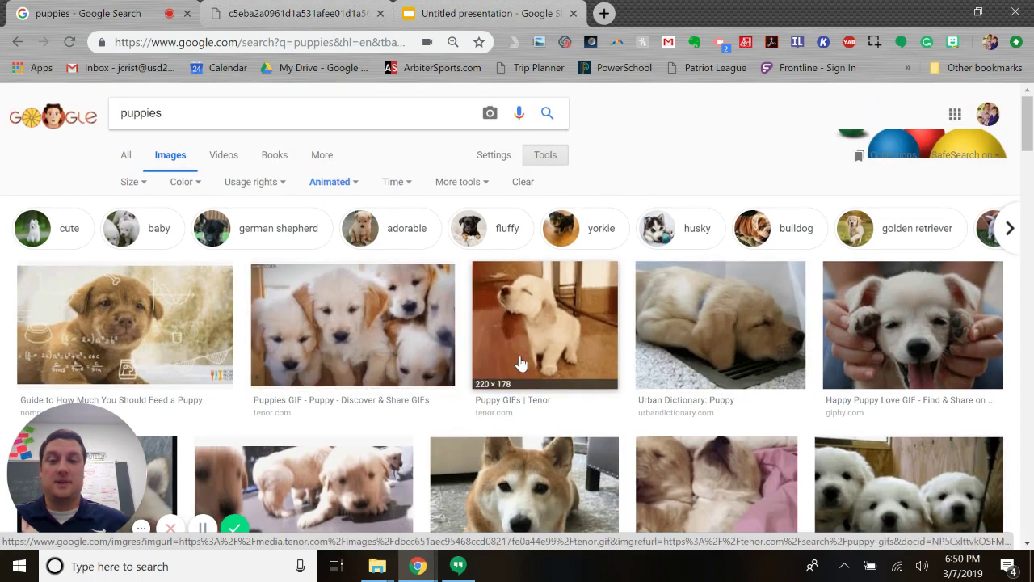
- Preview the animated "Urban Dictionary: Puppy" image and copy it
click(718, 339)
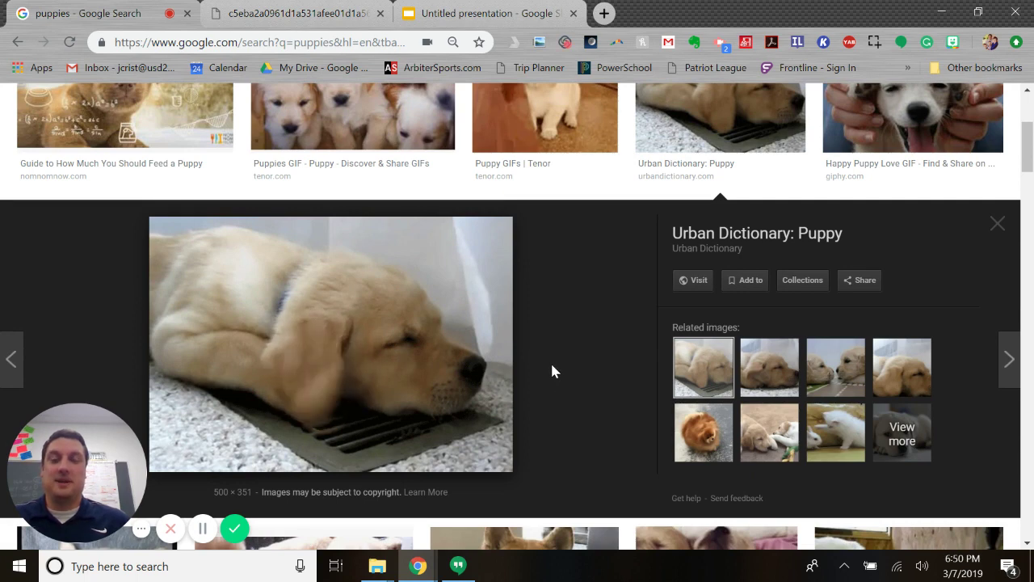
right_click(360, 361)
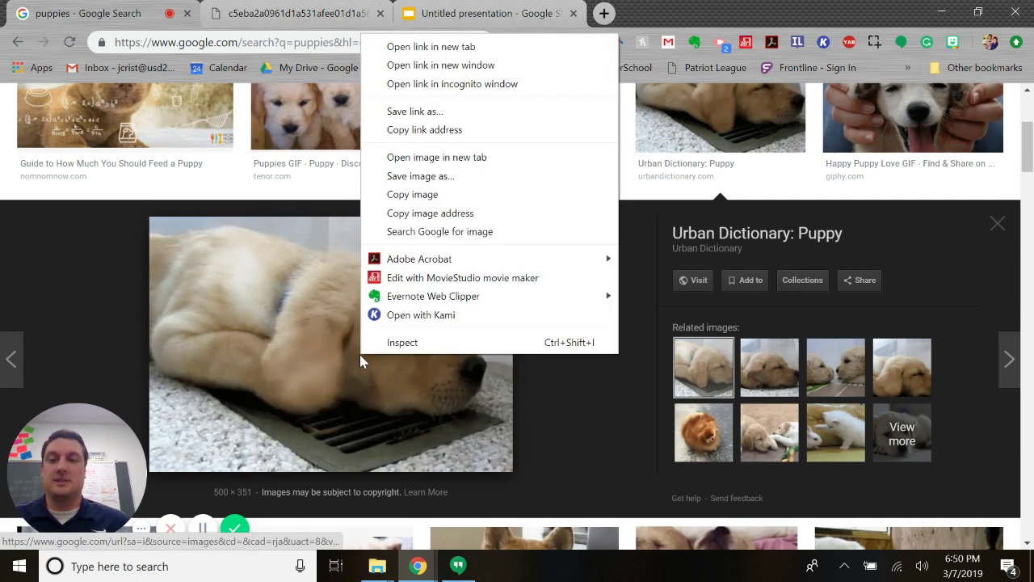
click(411, 195)
- Switch to the Google Slides presentation and paste the copied puppy image onto the blank gray slide 2
click(472, 10)
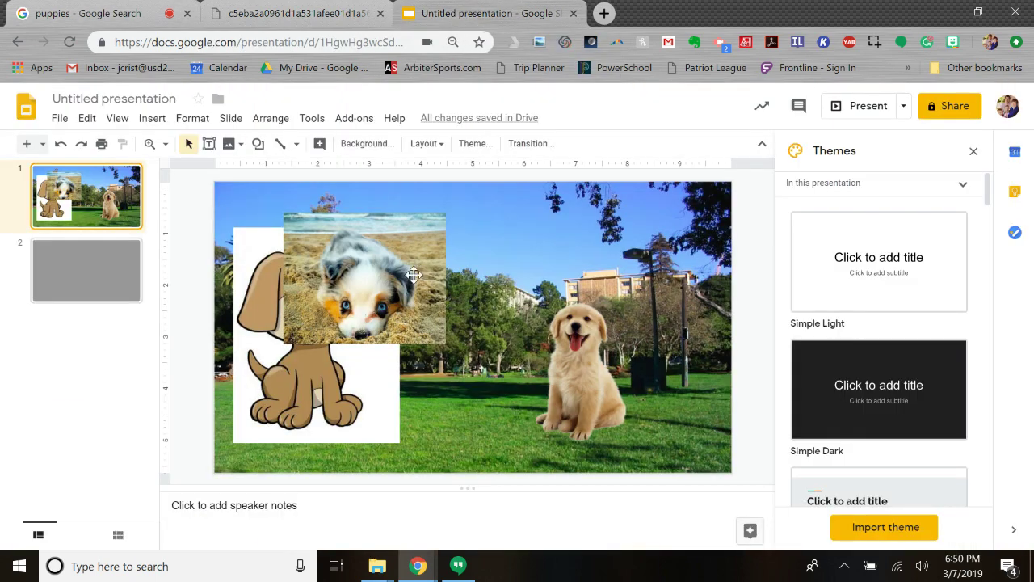
key(Down)
right_click(467, 319)
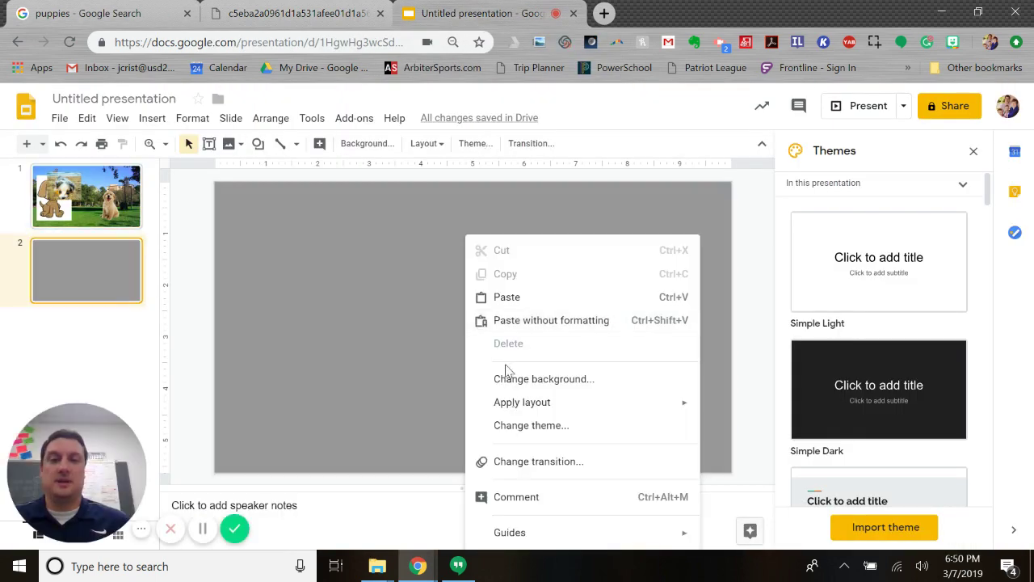
click(512, 298)
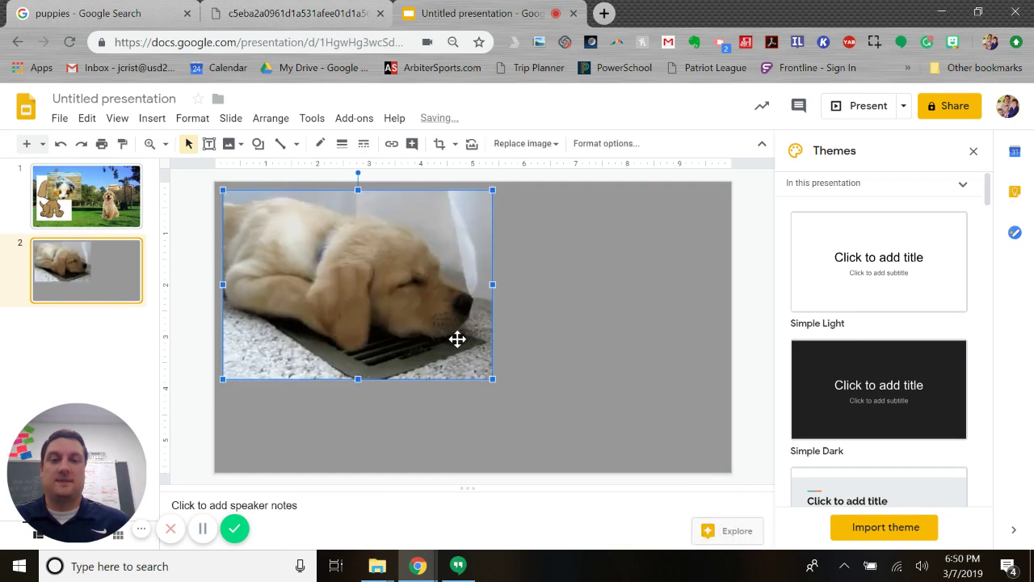
- Move the sleeping puppy image to the middle of slide 2
drag(457, 340, 526, 364)
click(612, 370)
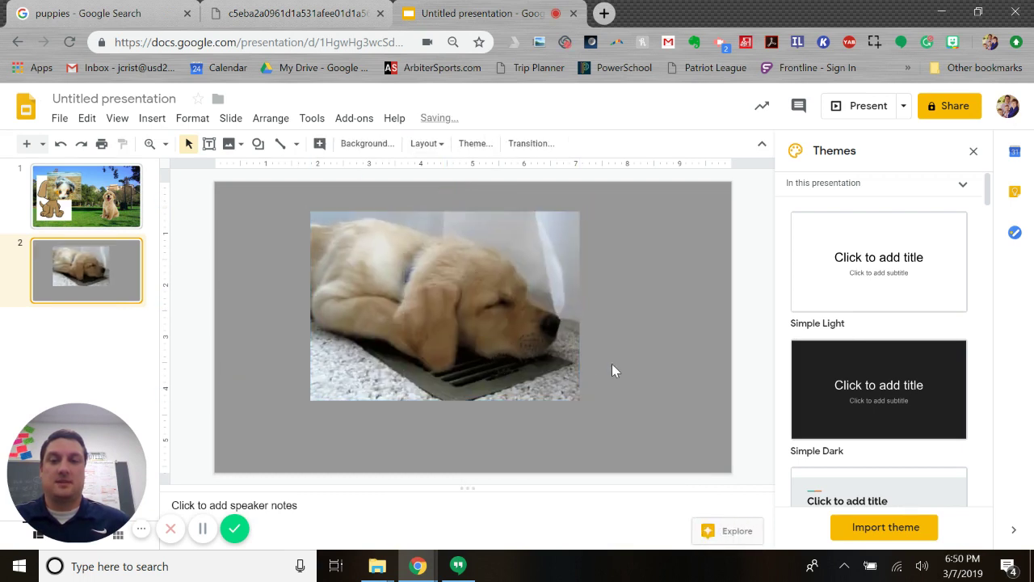
click(512, 349)
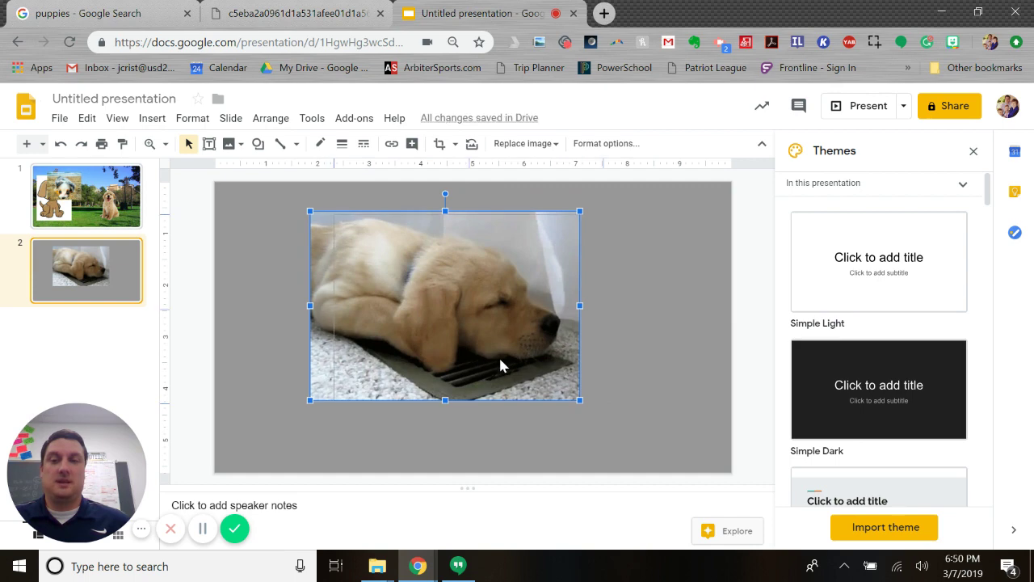
drag(498, 356, 522, 359)
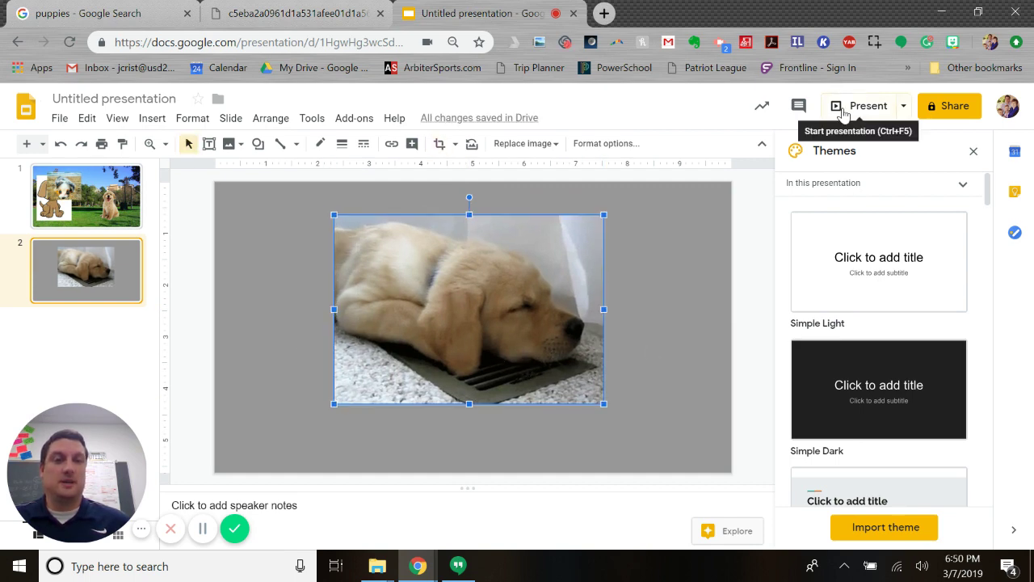
- Present slide 2 to check whether the pasted puppy image animates, and delete the image from the slide
click(869, 111)
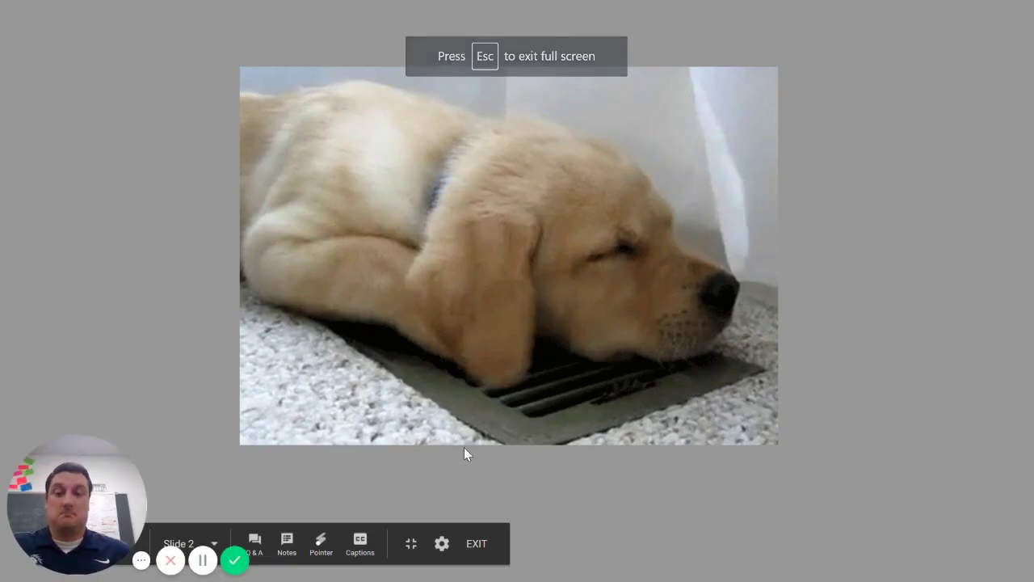
key(Escape)
click(553, 328)
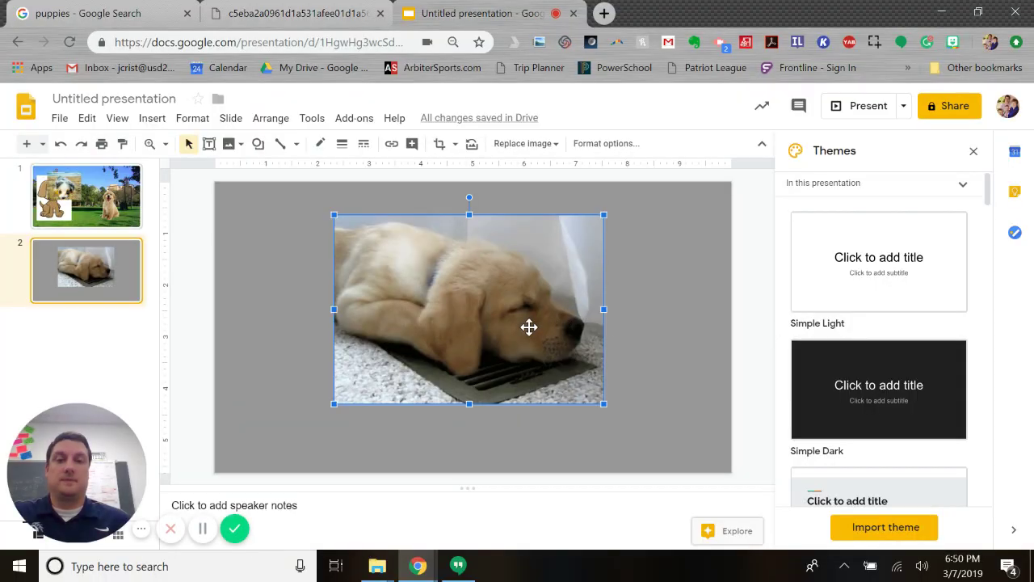
key(Delete)
- Switch to the Google Images puppies results and copy the image address of the previewed "Urban Dictionary: Puppy" GIF
click(133, 14)
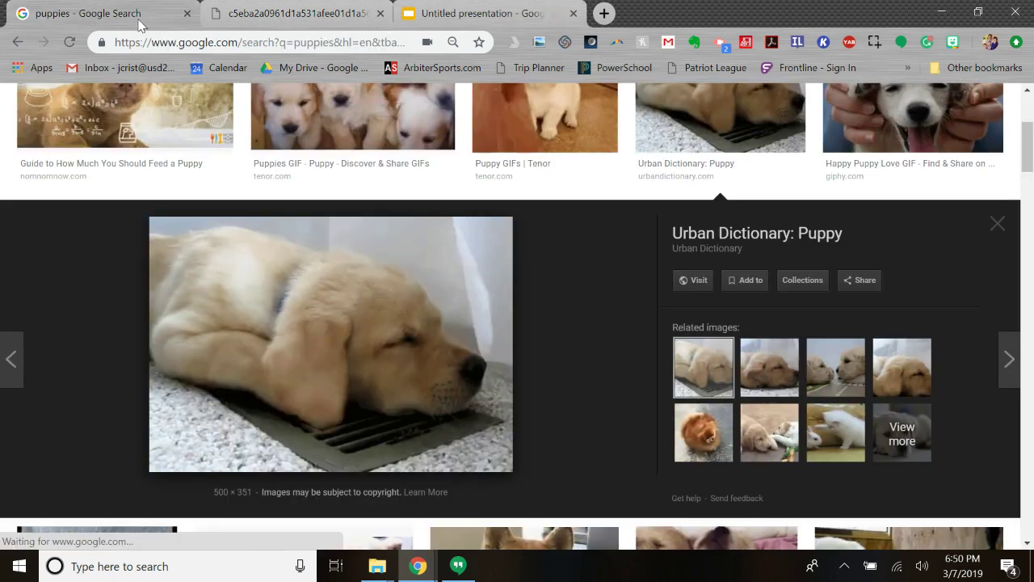
right_click(390, 345)
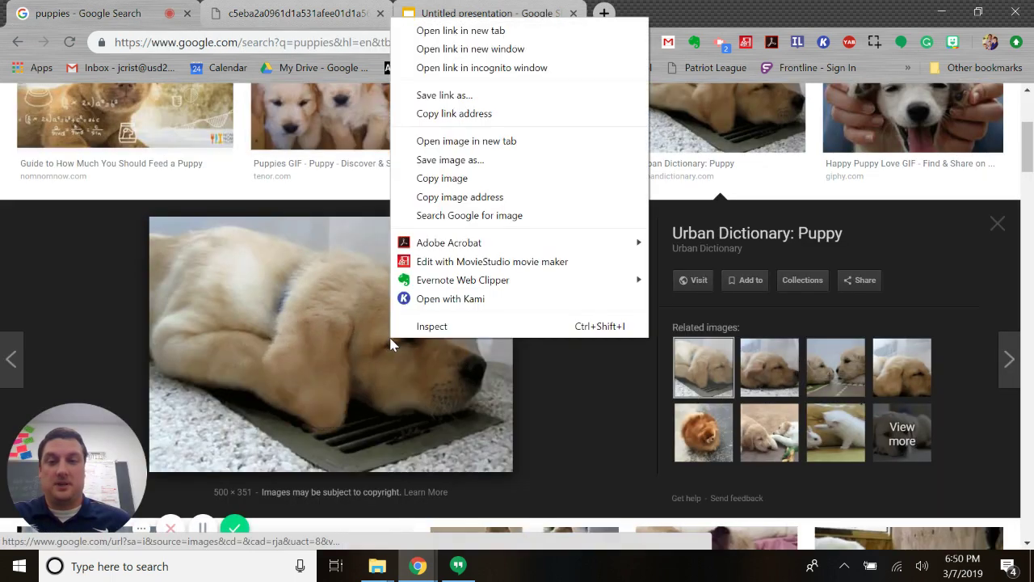
click(458, 199)
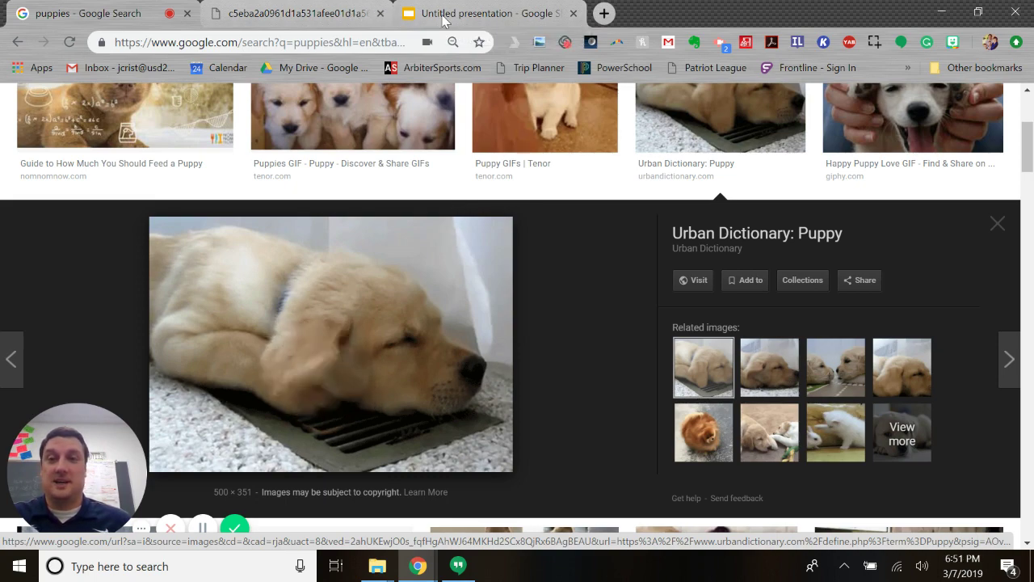
- Switch to the Google Slides presentation, insert the puppy GIF on slide 2 by its copied URL, and move it to the slide's middle
click(412, 13)
click(153, 119)
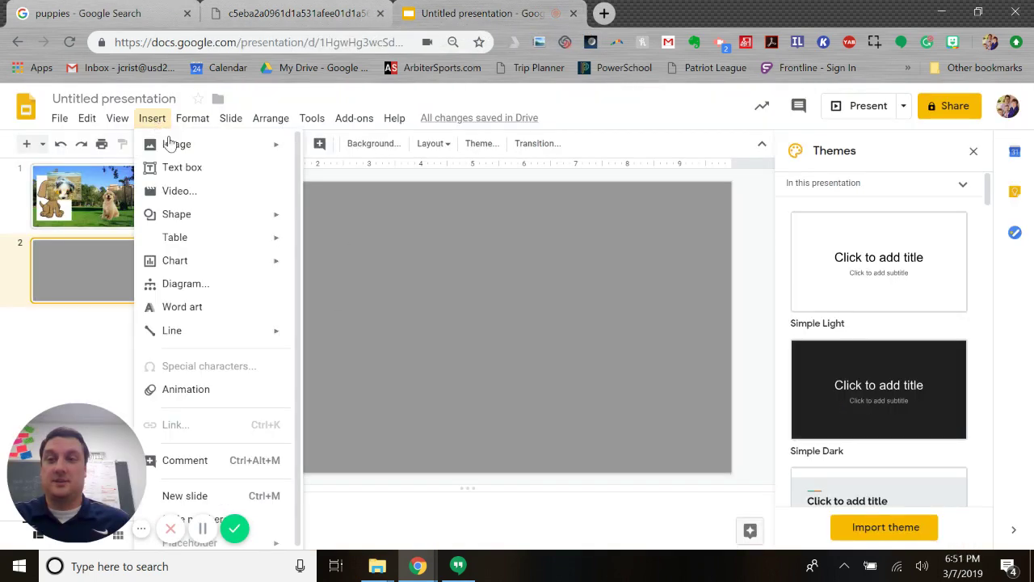
mouse_move(202, 149)
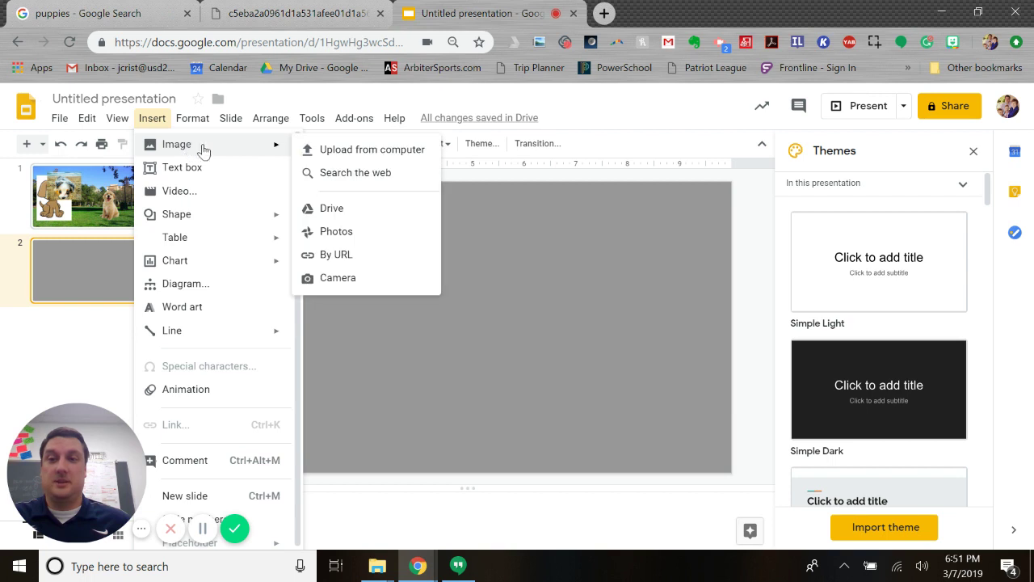
click(336, 256)
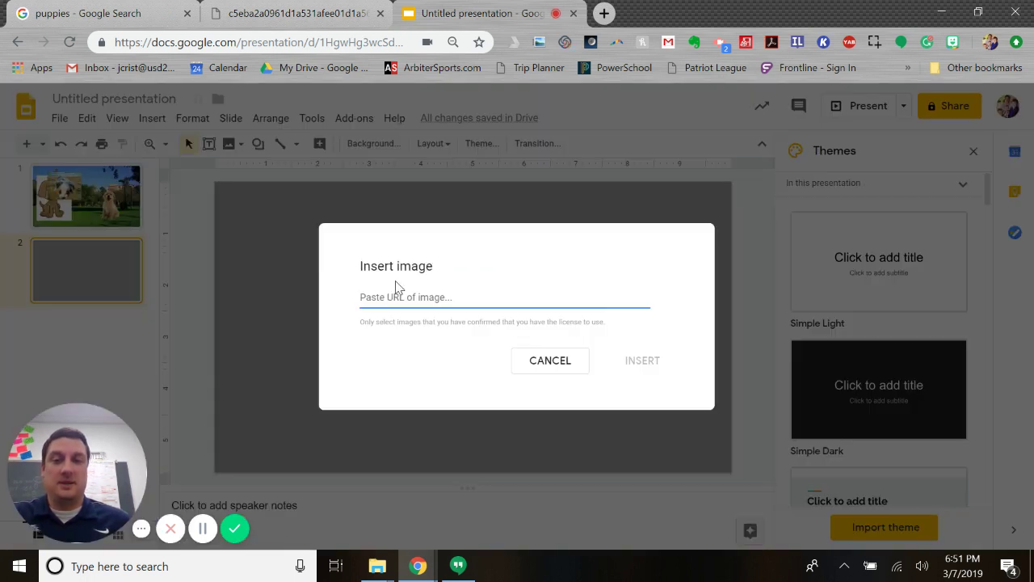
key(ctrl+v)
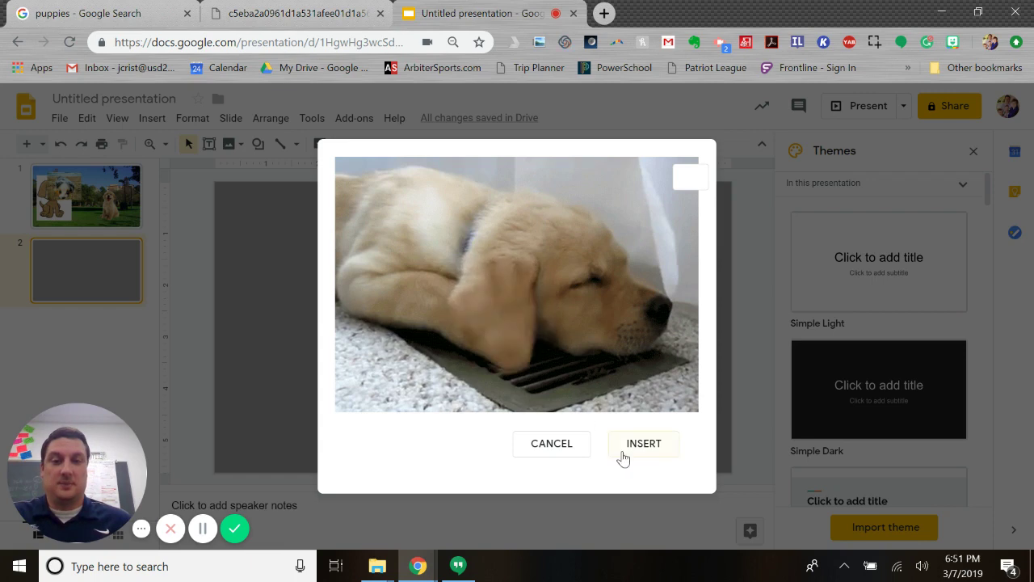
click(634, 449)
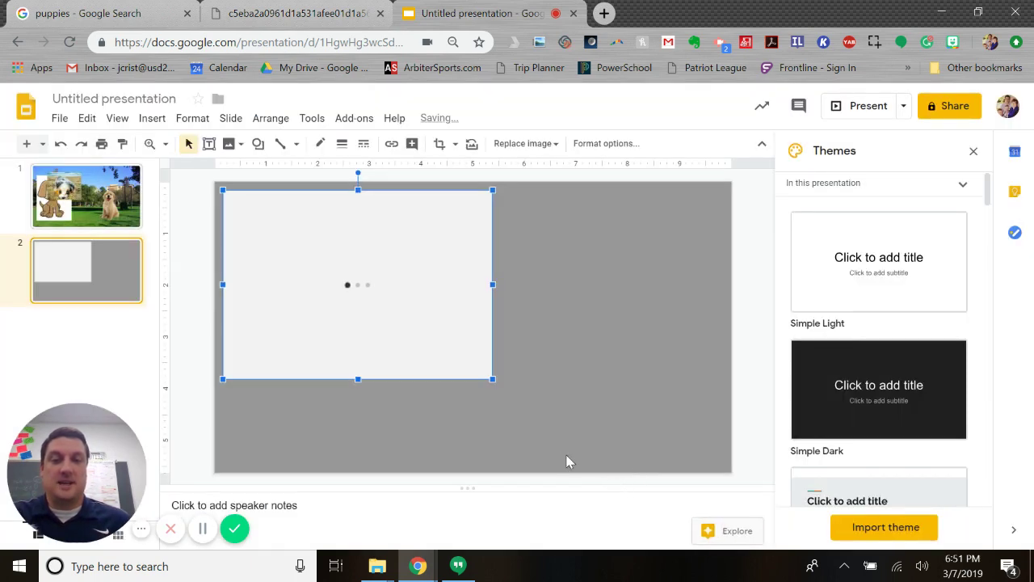
drag(461, 346, 575, 367)
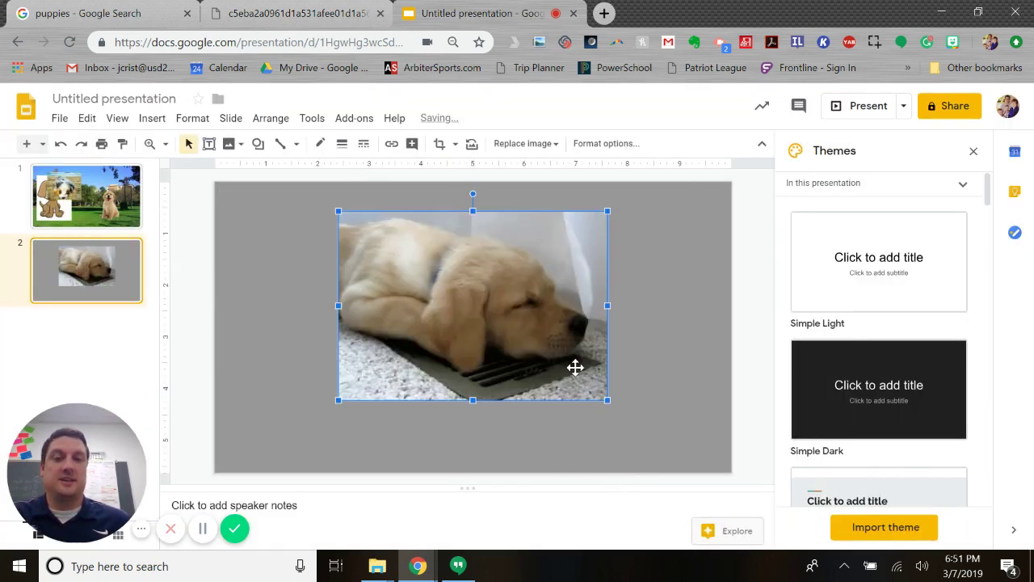